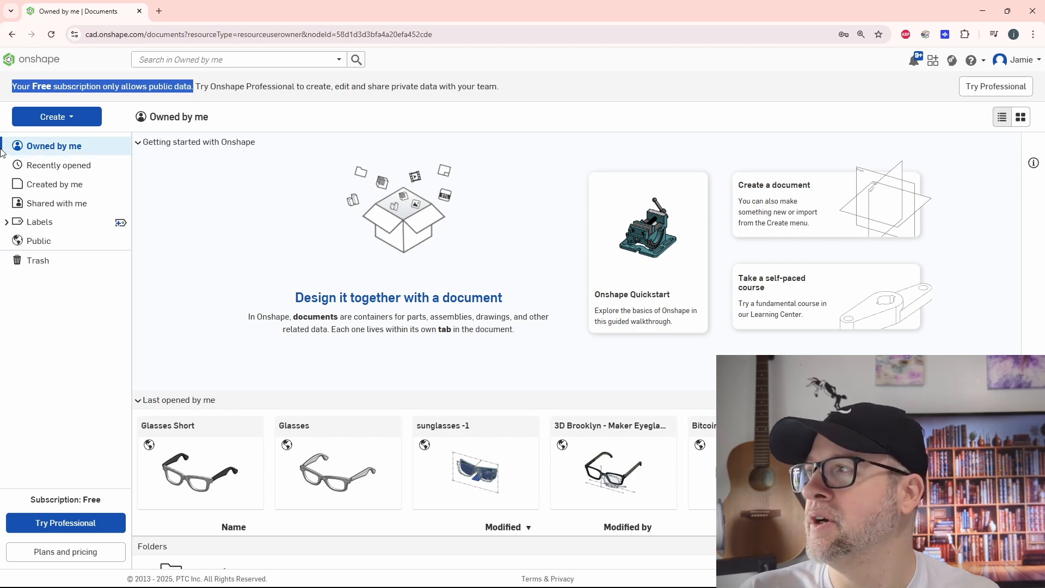
Create a new public document named dodecahedron
{"action": "left_click", "coordinate": [76, 119]}
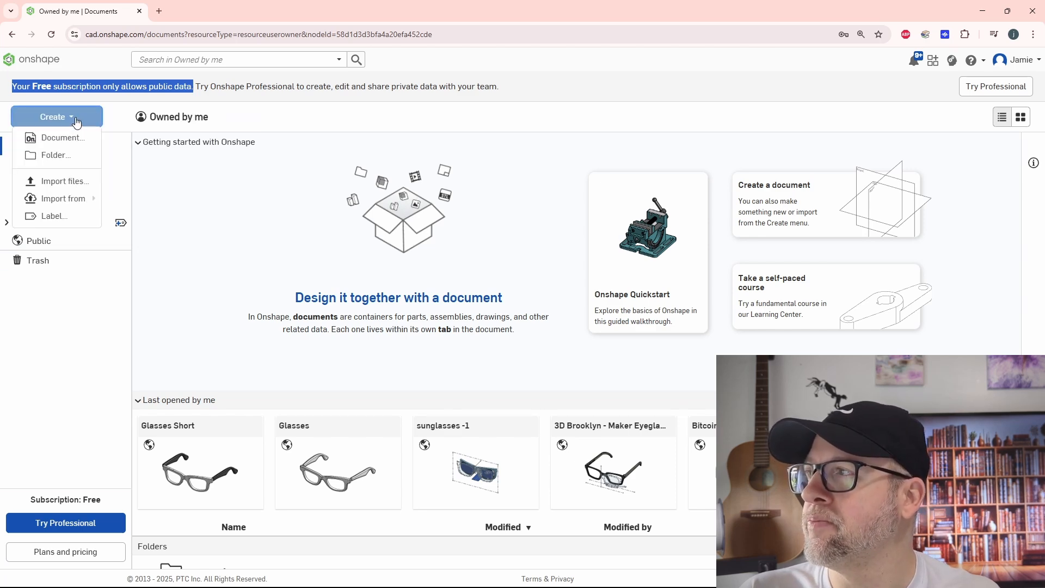
{"action": "left_click", "coordinate": [70, 139]}
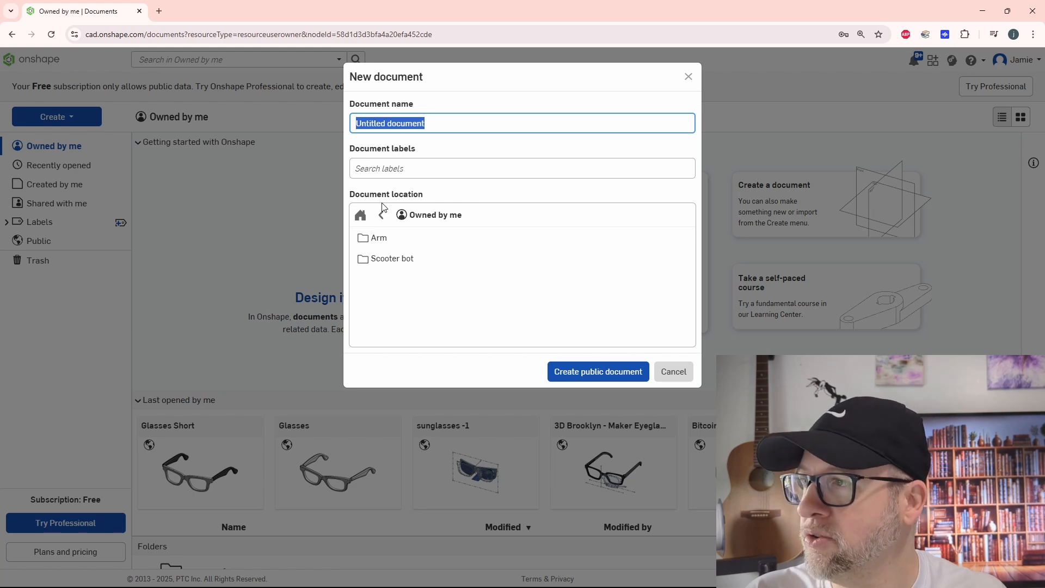
{"action": "key", "text": "super+v"}
{"action": "left_click", "coordinate": [380, 226]}
{"action": "key", "text": "Return"}
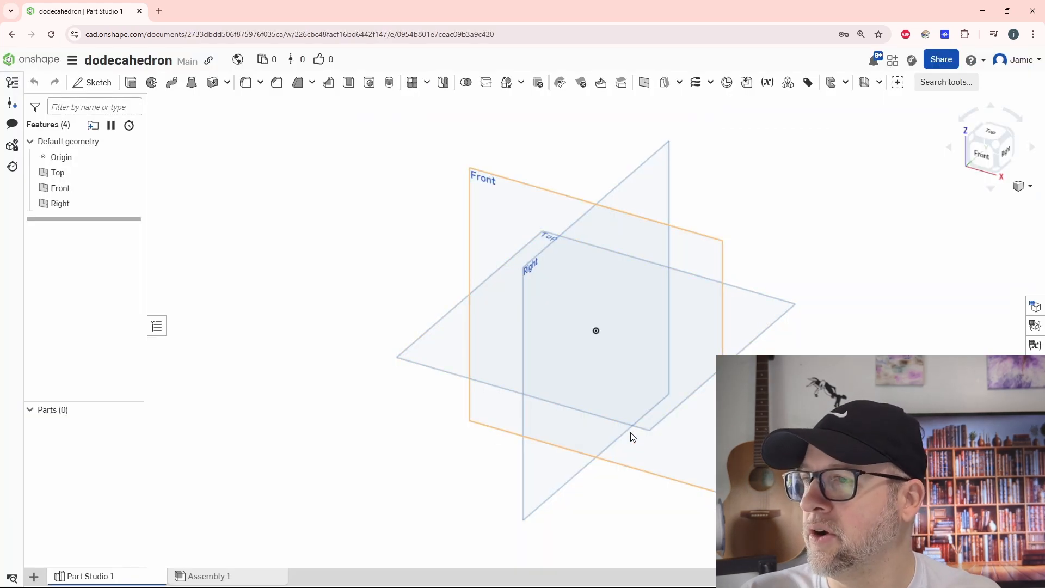
Hide the Front and Right planes so only the Top plane remains shown
{"action": "right_click_drag", "start_coordinate": [630, 432], "coordinate": [665, 227]}
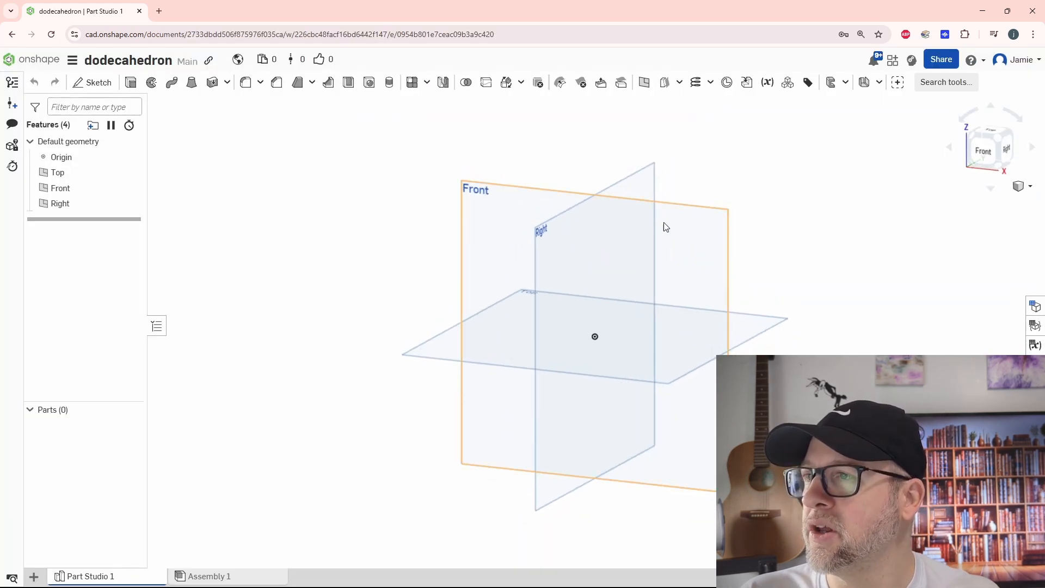
{"action": "left_click", "coordinate": [480, 183]}
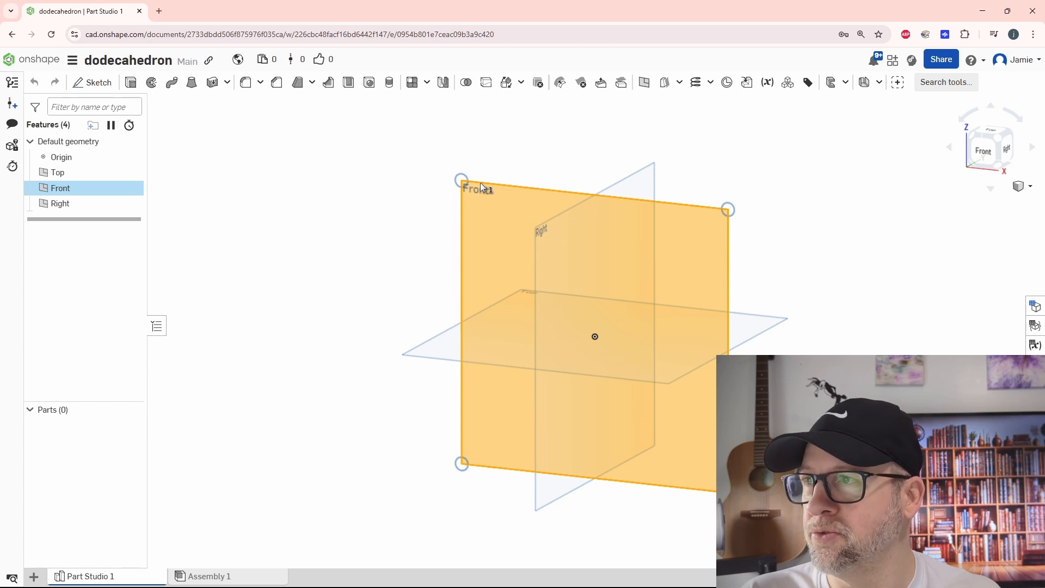
{"action": "right_click", "coordinate": [481, 184]}
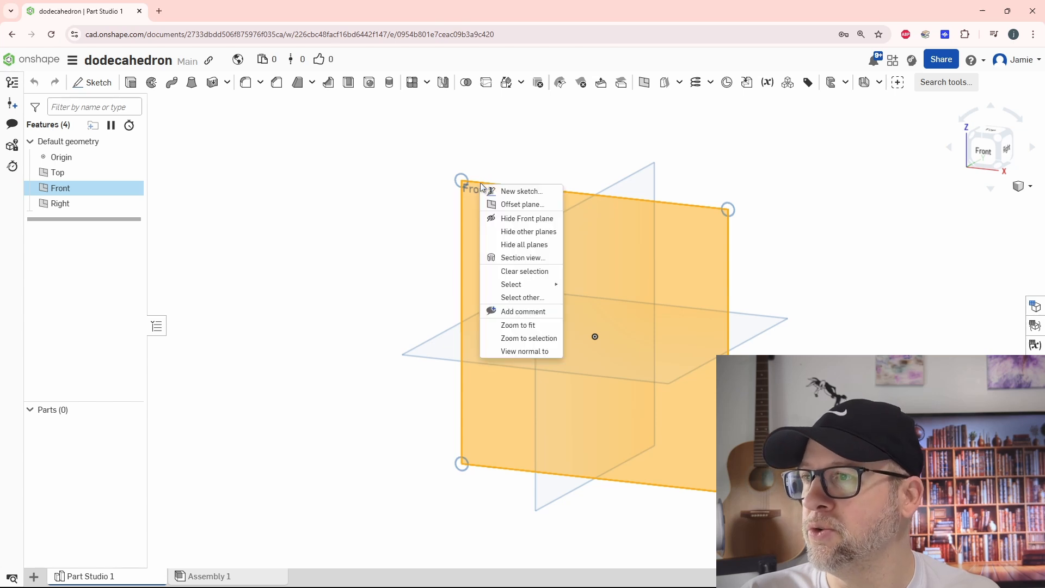
{"action": "left_click", "coordinate": [501, 223]}
{"action": "left_click", "coordinate": [621, 183]}
{"action": "right_click", "coordinate": [622, 183]}
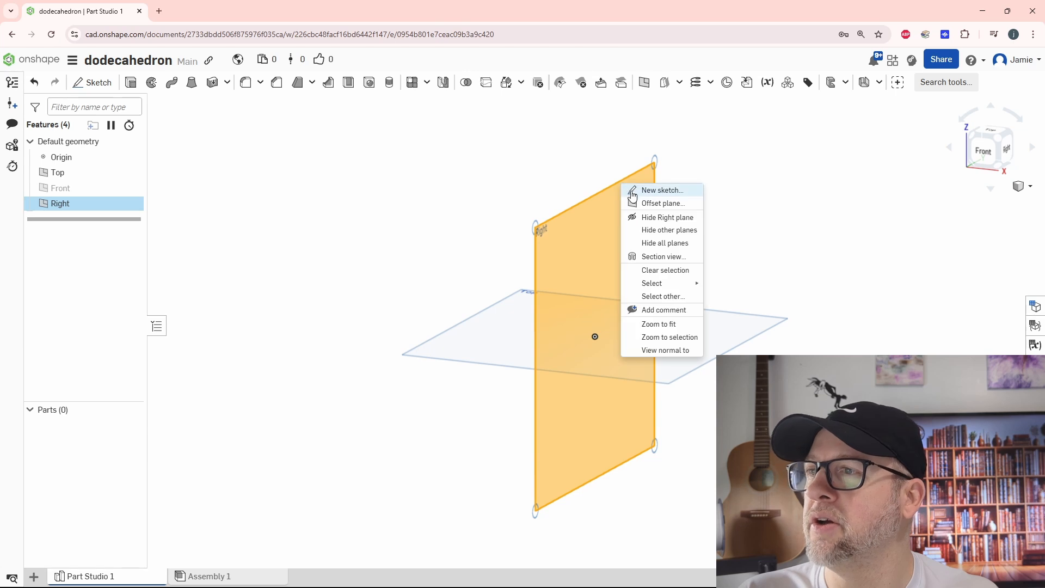
{"action": "left_click", "coordinate": [653, 218]}
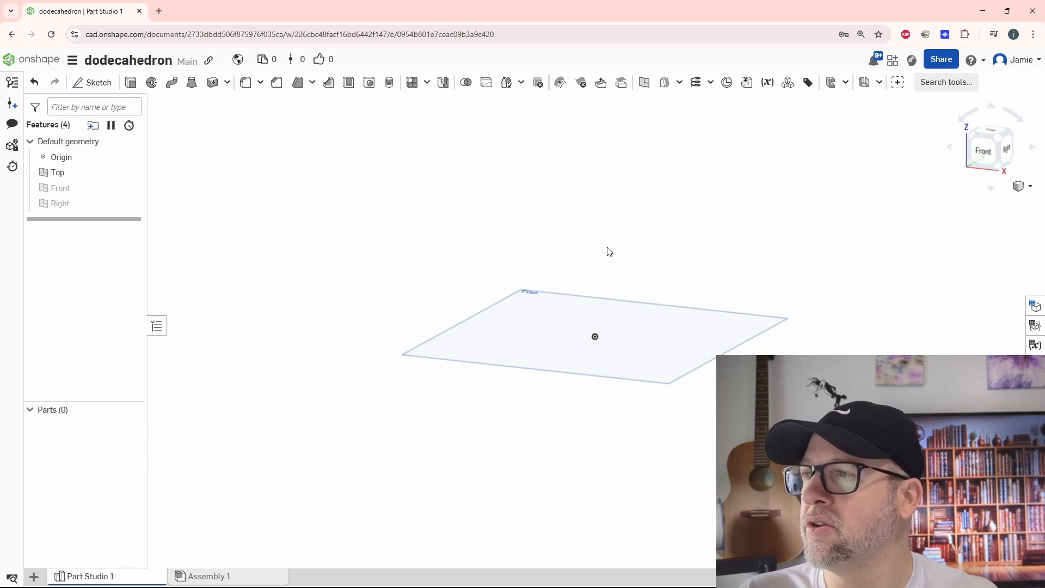
Look straight down at the Top plane and start a new sketch on it
{"action": "right_click_drag", "start_coordinate": [607, 248], "coordinate": [626, 285]}
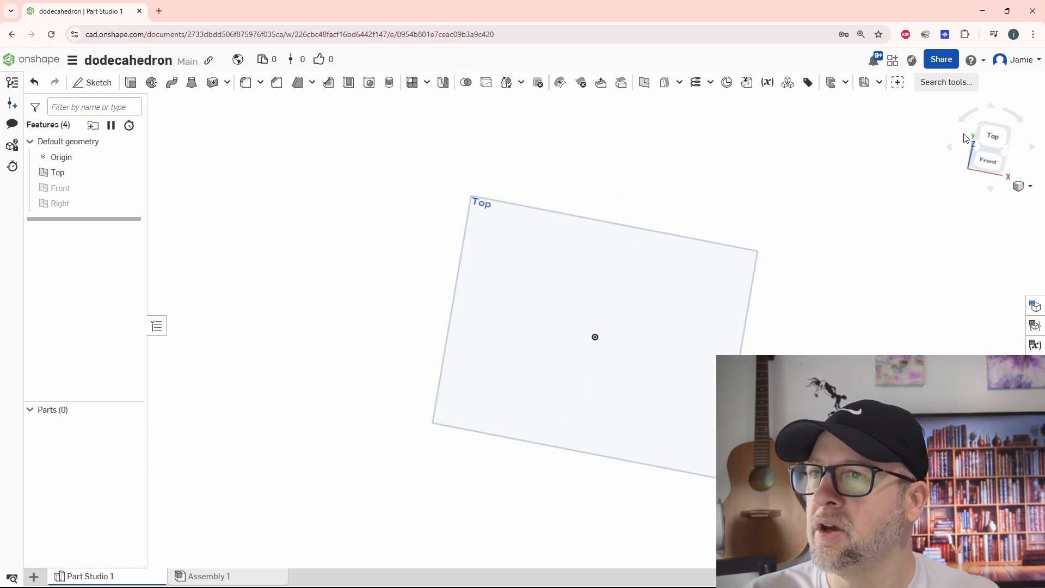
{"action": "left_click", "coordinate": [988, 138]}
{"action": "middle_click_drag", "start_coordinate": [681, 331], "coordinate": [617, 319]}
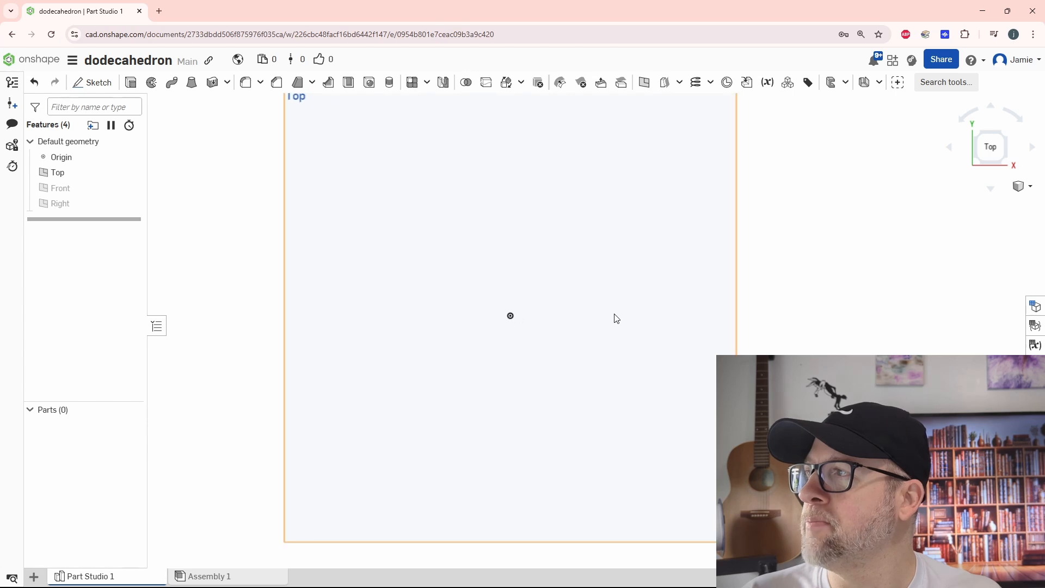
{"action": "scroll", "coordinate": [616, 318], "scroll_direction": "down", "scroll_amount": 2}
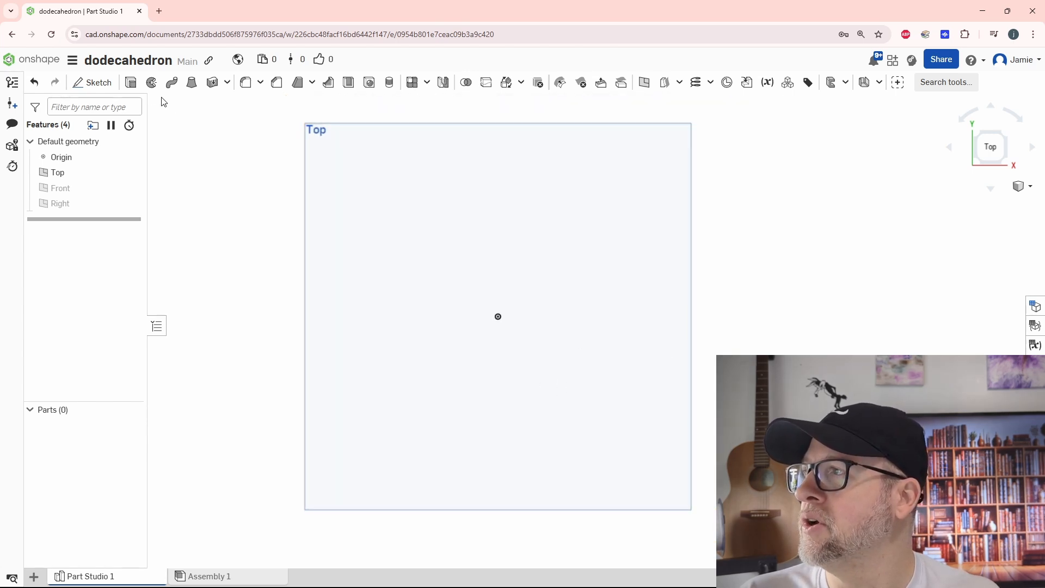
{"action": "left_click", "coordinate": [98, 86]}
{"action": "left_click", "coordinate": [311, 261]}
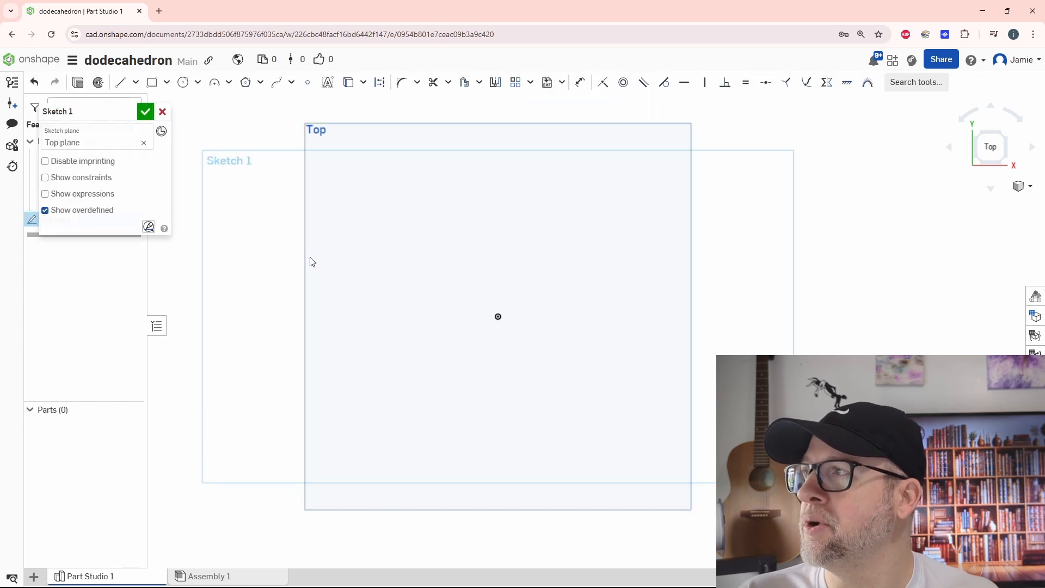
Sketch a six-sided inscribed polygon centred on the origin, with a construction circle about 49 mm in diameter
{"action": "left_click", "coordinate": [167, 82]}
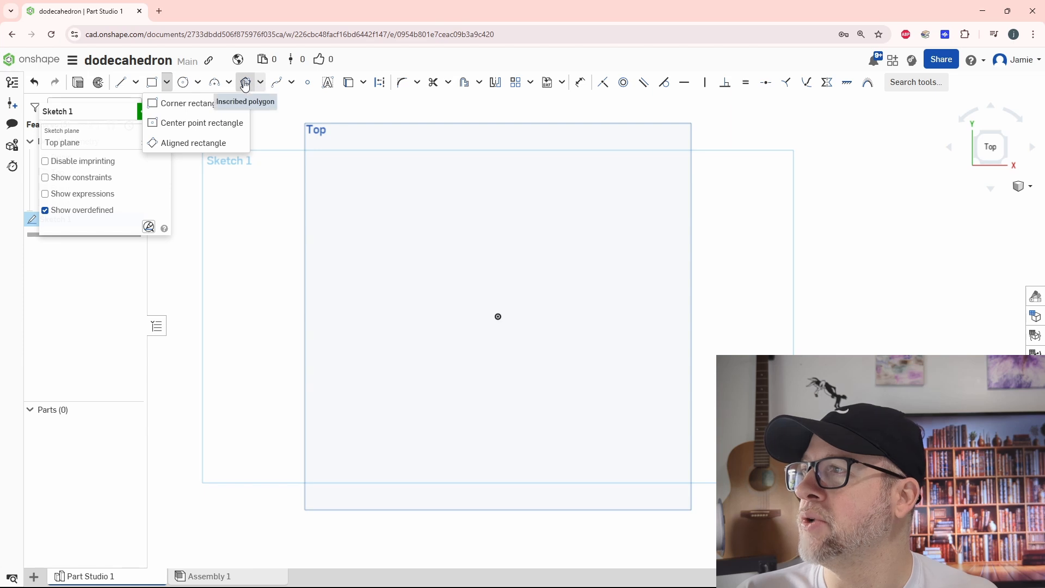
{"action": "left_click", "coordinate": [261, 83]}
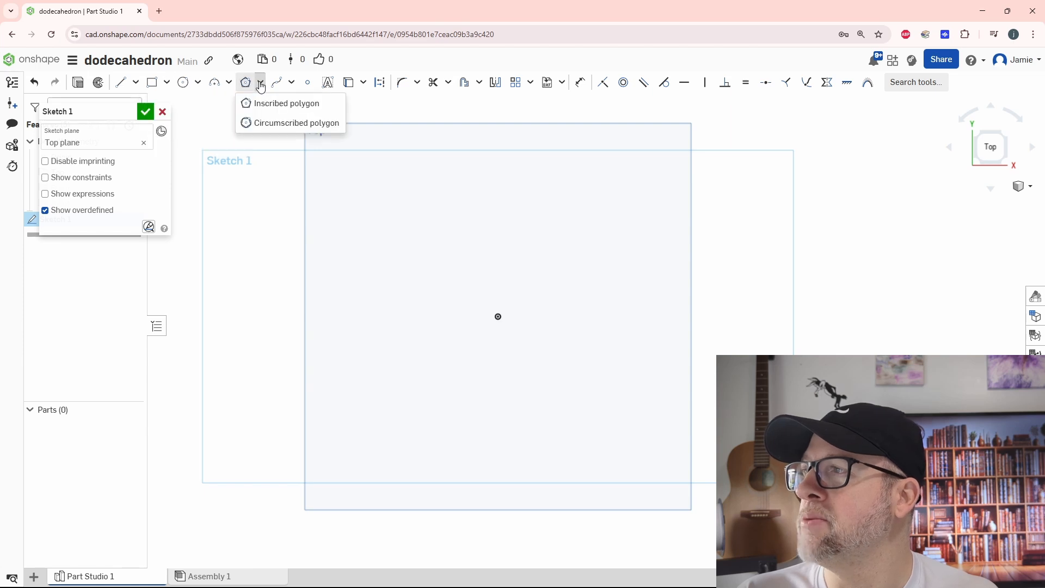
{"action": "left_click", "coordinate": [274, 105]}
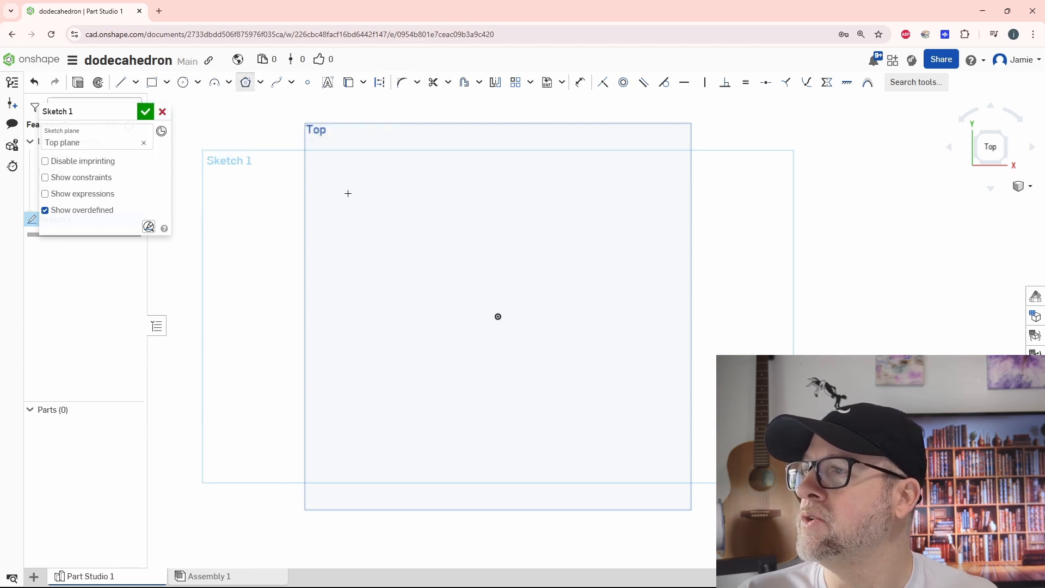
{"action": "left_click", "coordinate": [497, 317]}
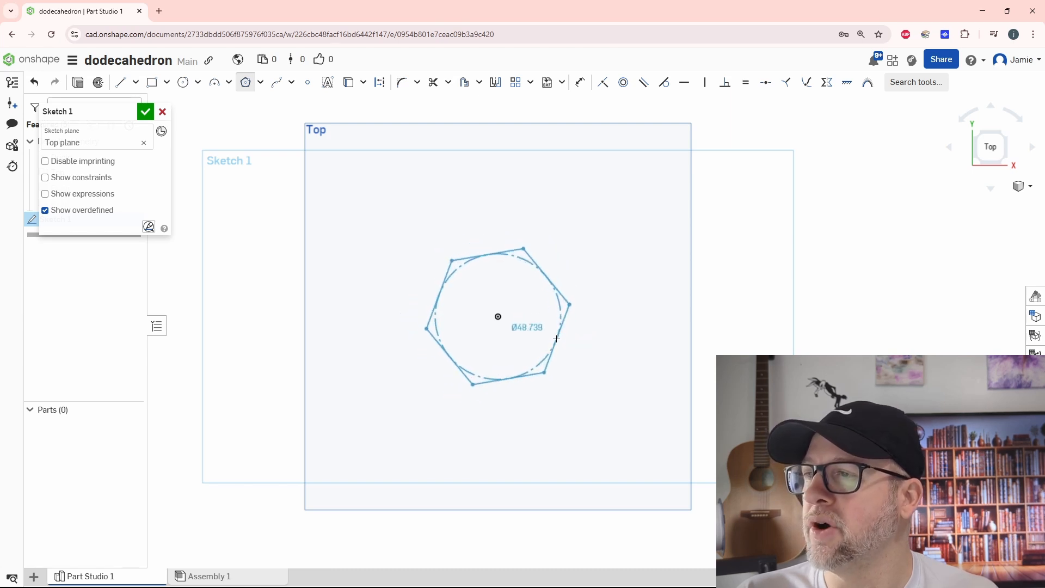
{"action": "left_click", "coordinate": [556, 339]}
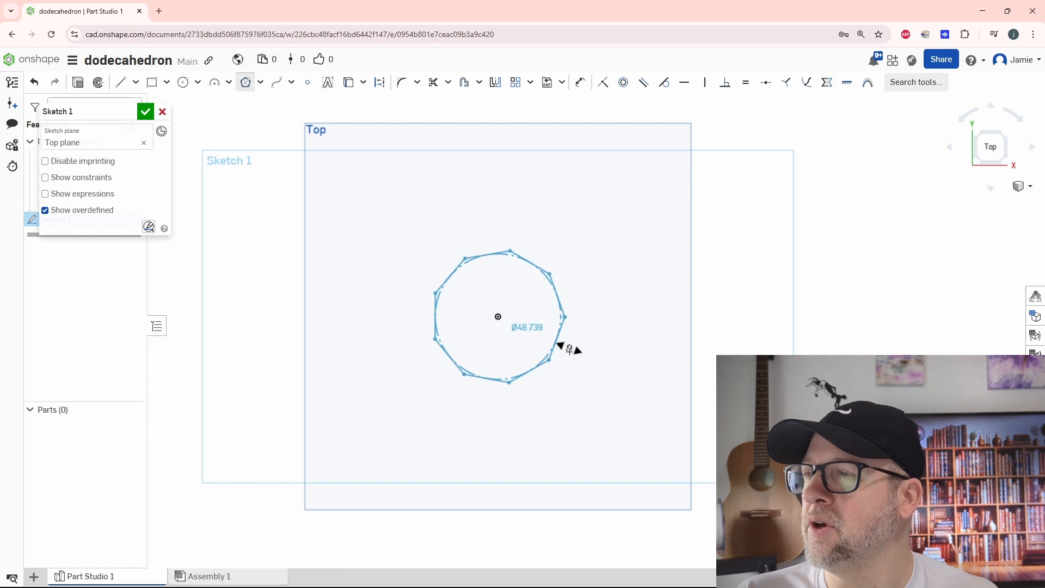
{"action": "left_click", "coordinate": [546, 365]}
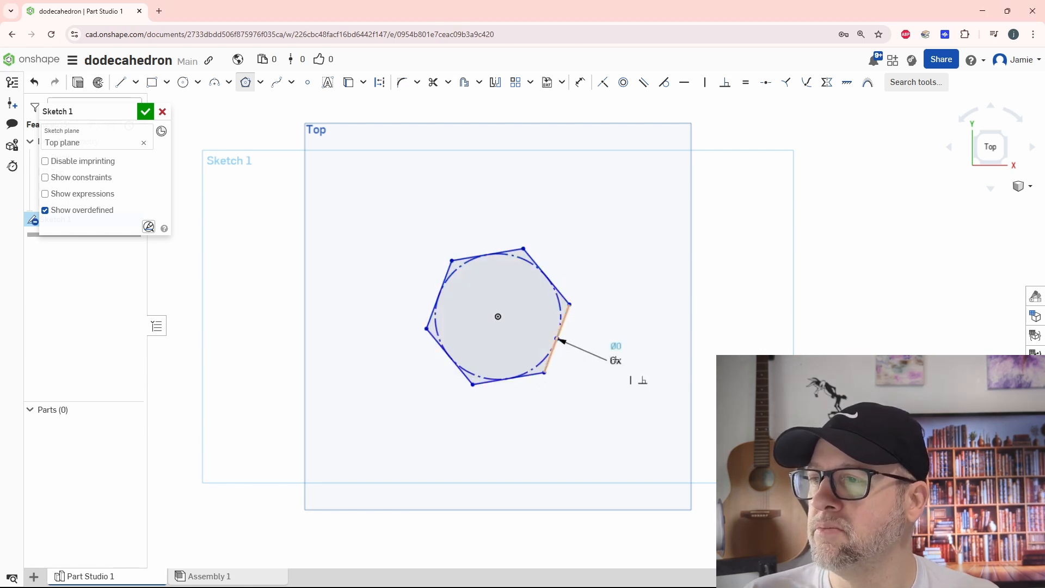
{"action": "left_click", "coordinate": [615, 359]}
{"action": "key", "text": "Escape"}
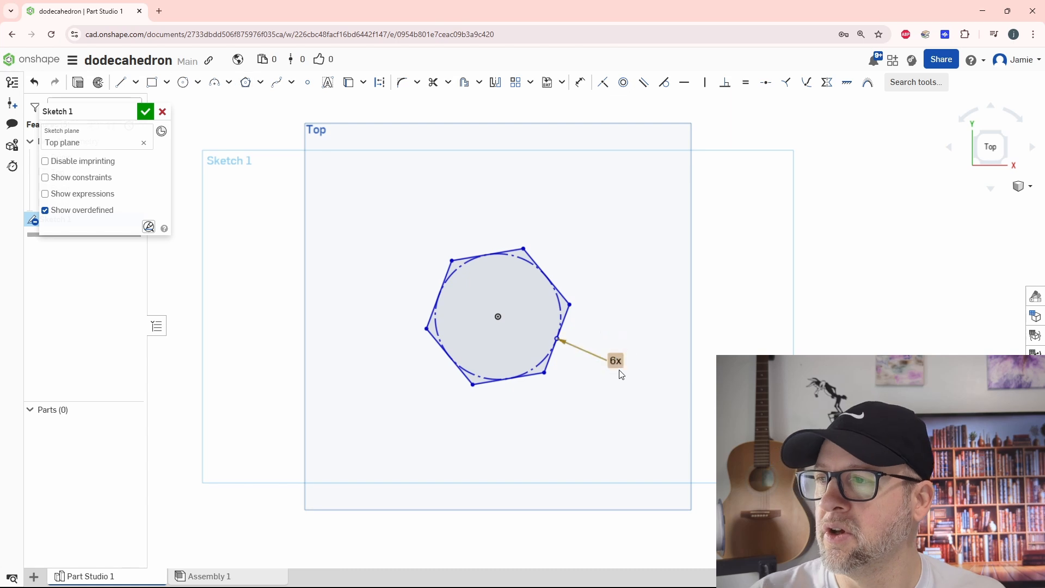
Set the polygon's side count to 5 and constrain its lowest edge horizontal
{"action": "double_click", "coordinate": [614, 360]}
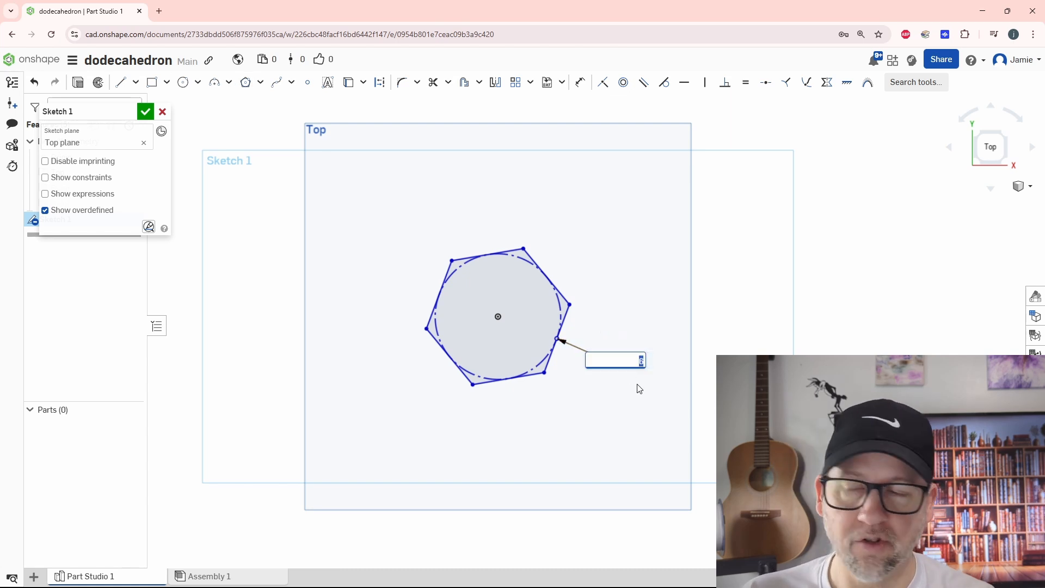
{"action": "type", "text": "5"}
{"action": "key", "text": "Return"}
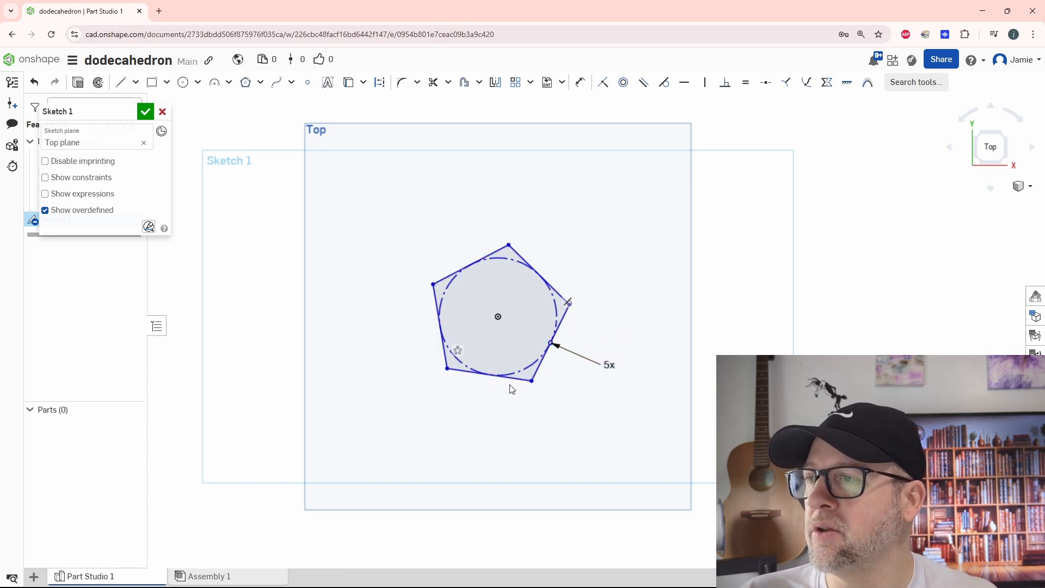
{"action": "left_click", "coordinate": [684, 82]}
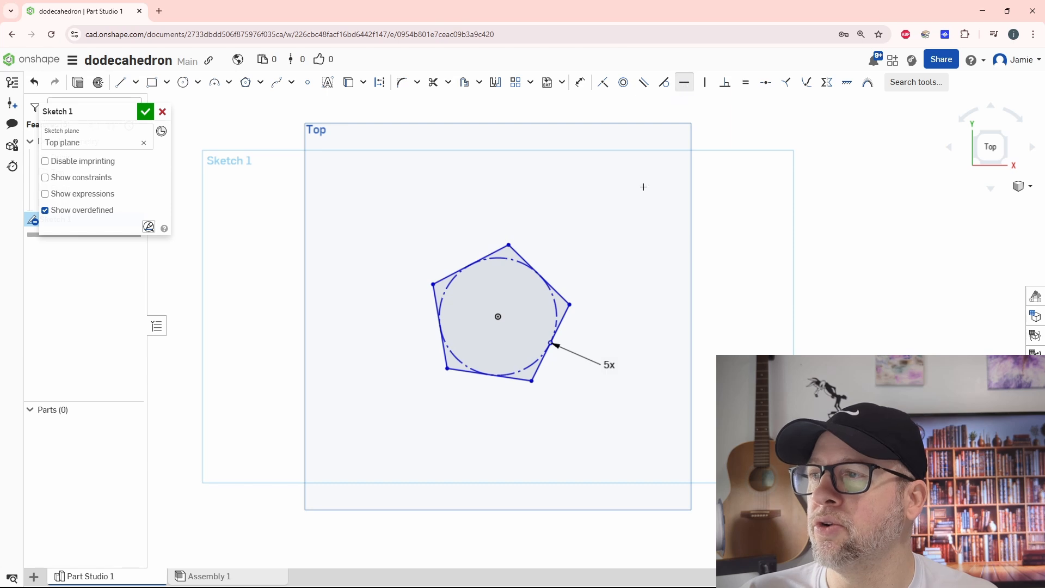
{"action": "left_click", "coordinate": [522, 379]}
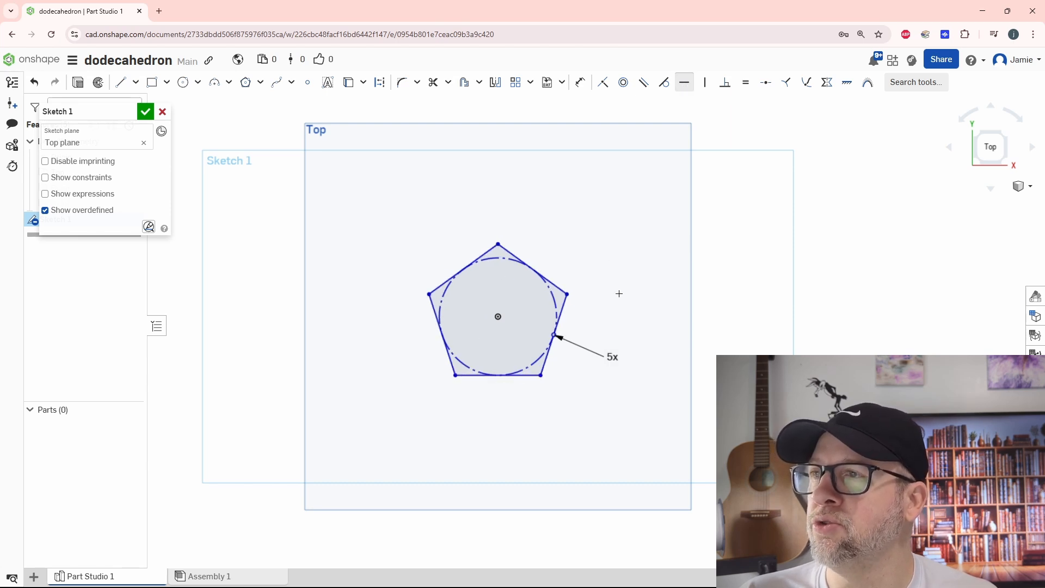
Dimension the pentagon's lower horizontal edge to 40 mm and finish the sketch
{"action": "left_click", "coordinate": [581, 82]}
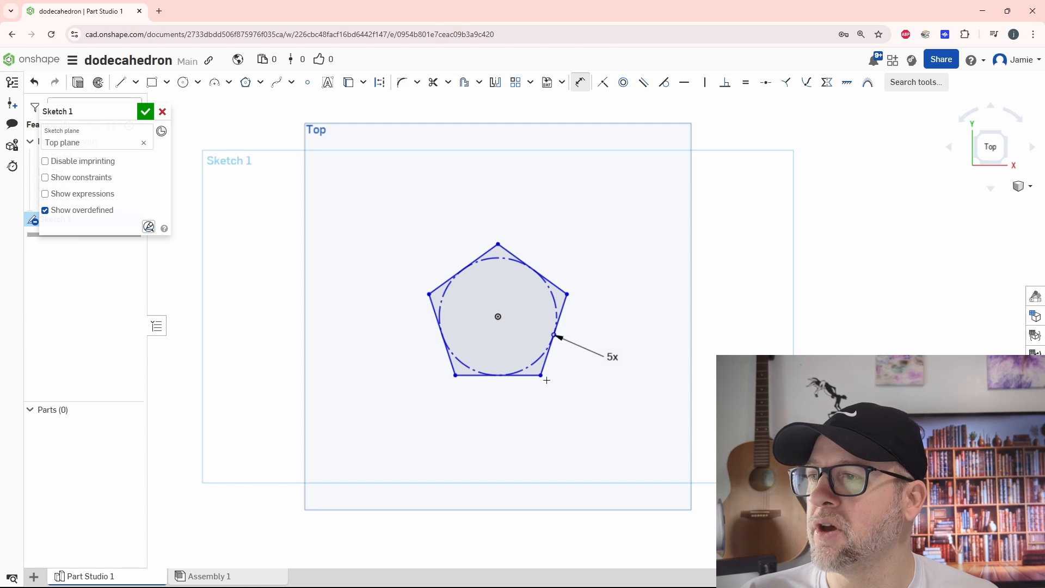
{"action": "left_click", "coordinate": [538, 375]}
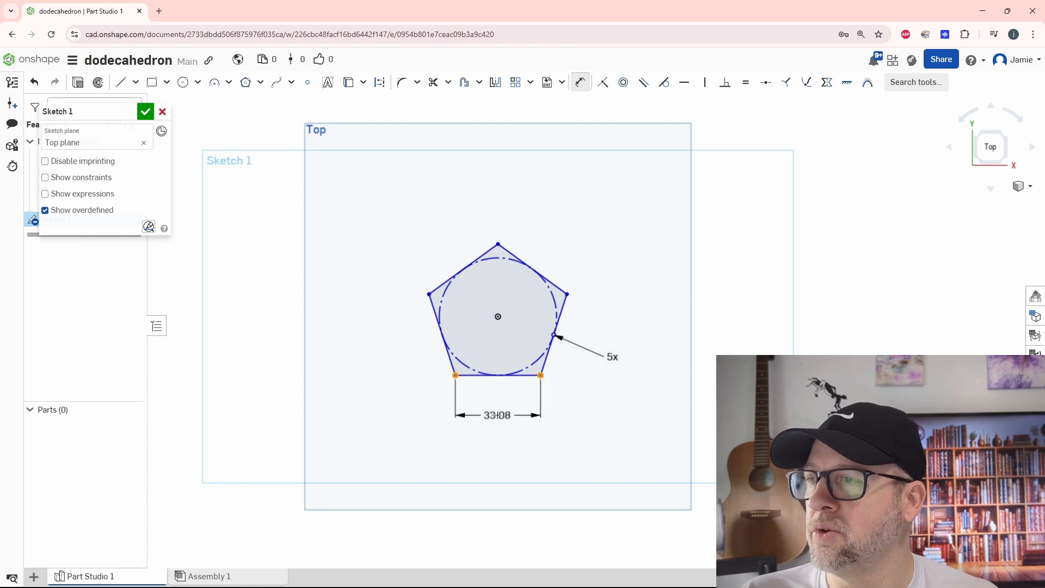
{"action": "left_click", "coordinate": [541, 436]}
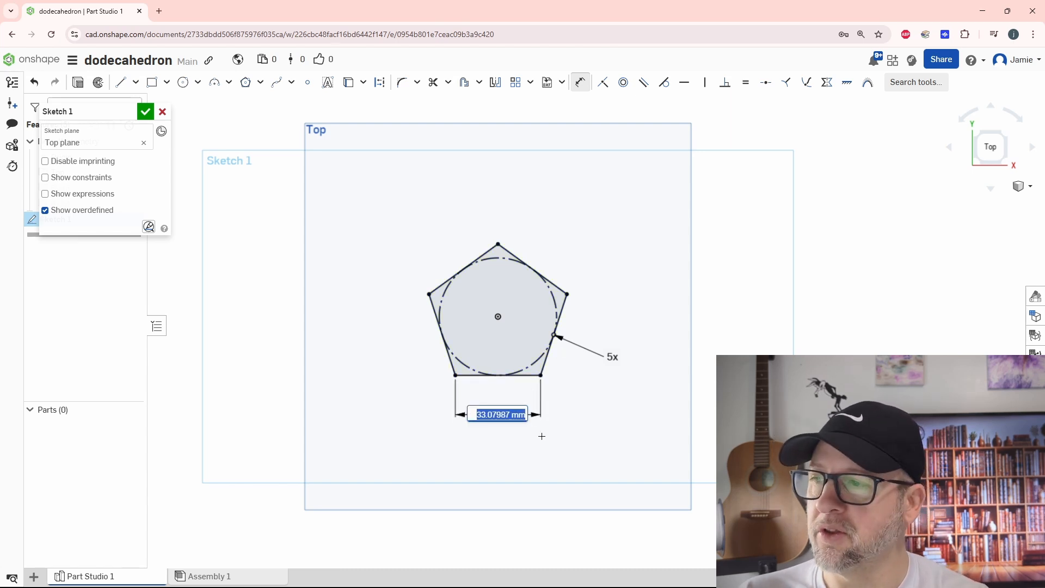
{"action": "type", "text": "40"}
{"action": "key", "text": "Return"}
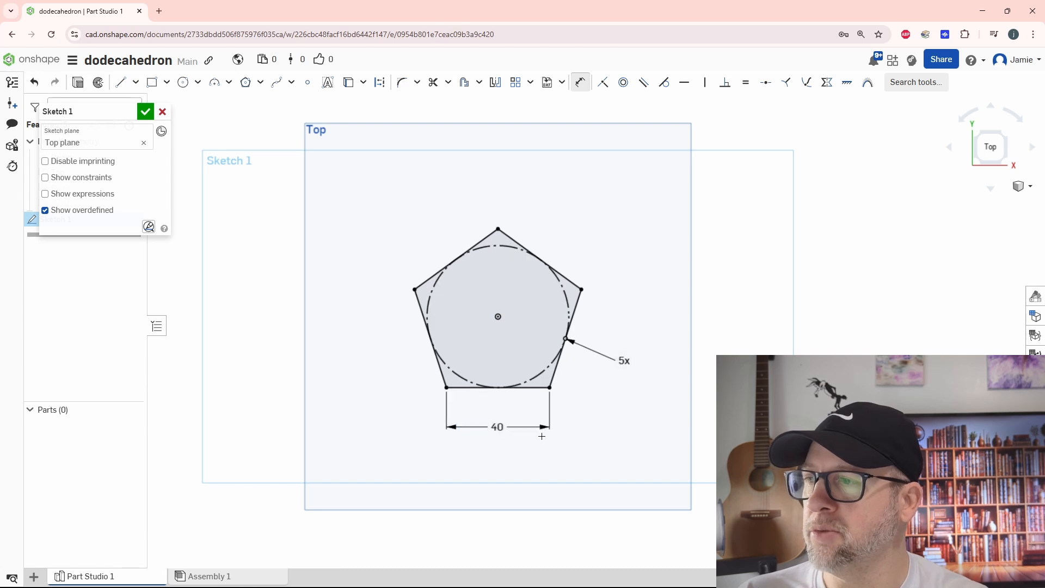
{"action": "mouse_move", "coordinate": [568, 439]}
{"action": "right_mouse_down"}
{"action": "mouse_move", "coordinate": [599, 459]}
{"action": "mouse_move", "coordinate": [614, 448]}
{"action": "mouse_move", "coordinate": [591, 423]}
{"action": "right_mouse_up"}
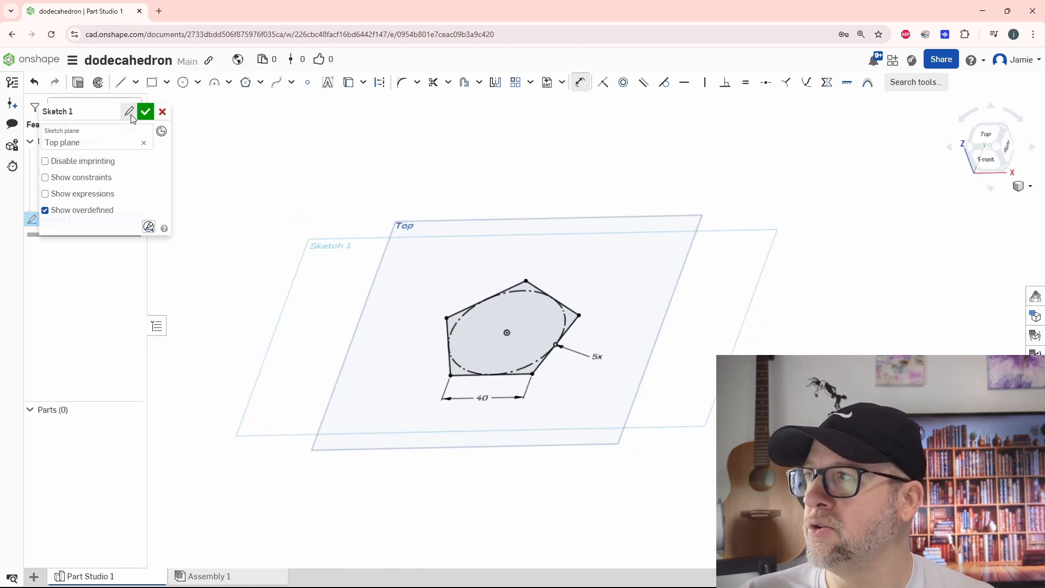
{"action": "left_click", "coordinate": [146, 112]}
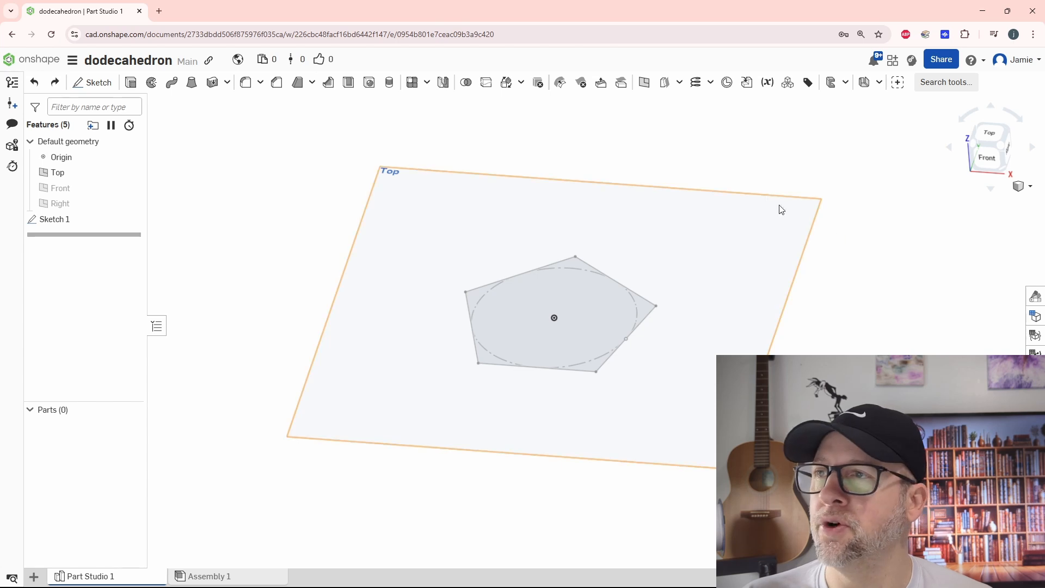
Create a Fill surface bounded by the pentagon's five sketch edges with Position continuity
{"action": "left_click", "coordinate": [680, 82]}
{"action": "left_click", "coordinate": [680, 144]}
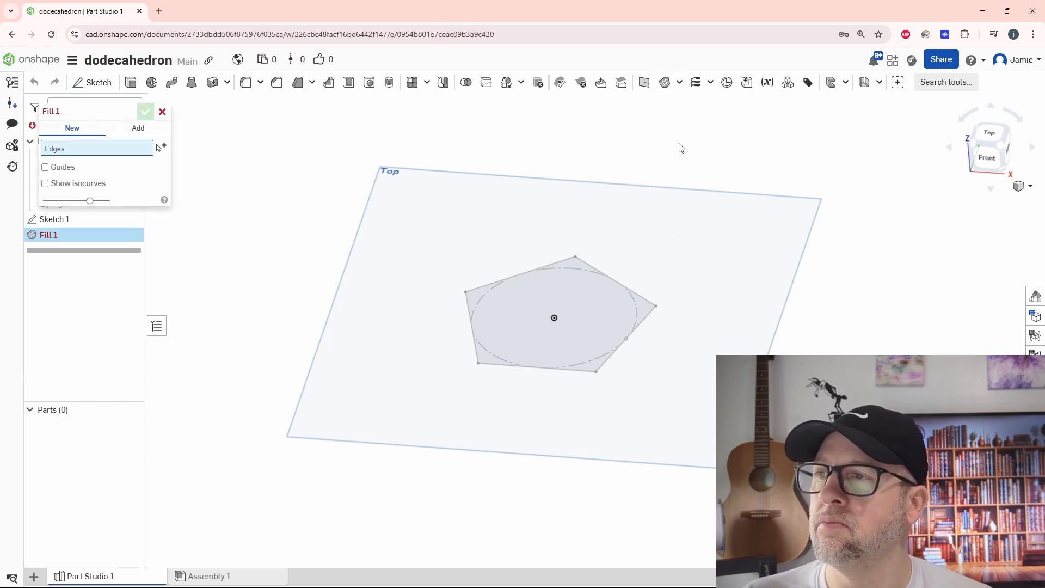
{"action": "left_click", "coordinate": [481, 288]}
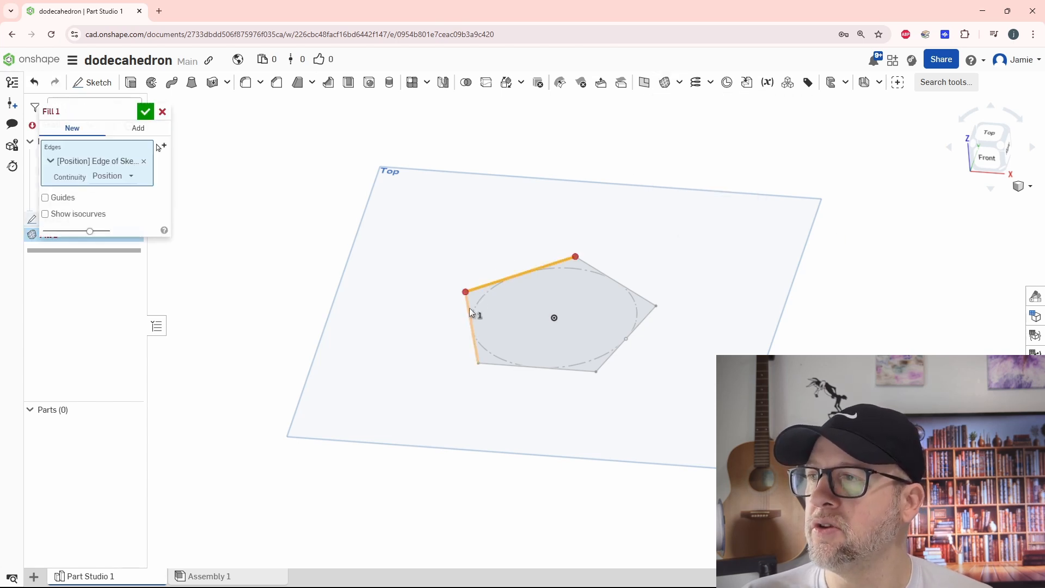
{"action": "left_click", "coordinate": [469, 308]}
{"action": "left_click", "coordinate": [494, 365]}
{"action": "left_click", "coordinate": [626, 339]}
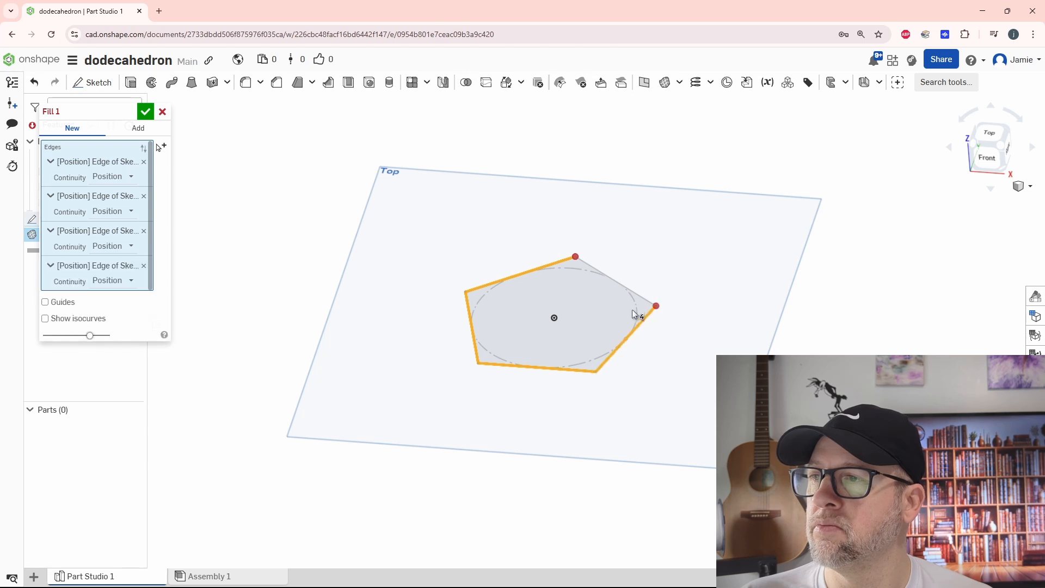
{"action": "left_click", "coordinate": [642, 297]}
{"action": "left_click", "coordinate": [145, 111]}
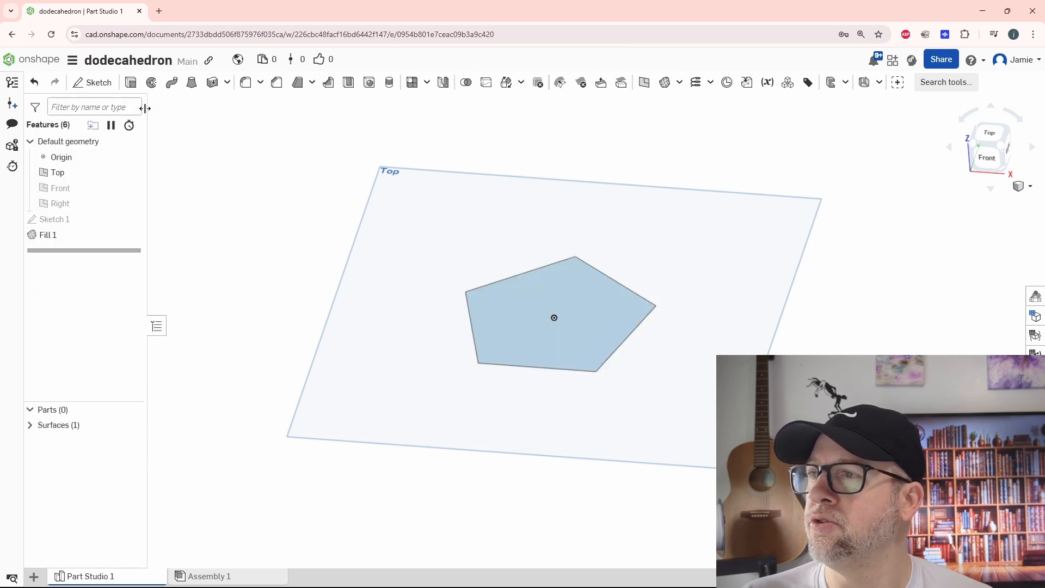
Set up a Rotate transform with the pentagon surface's front edge as the axis
{"action": "right_click_drag", "start_coordinate": [705, 389], "coordinate": [678, 388]}
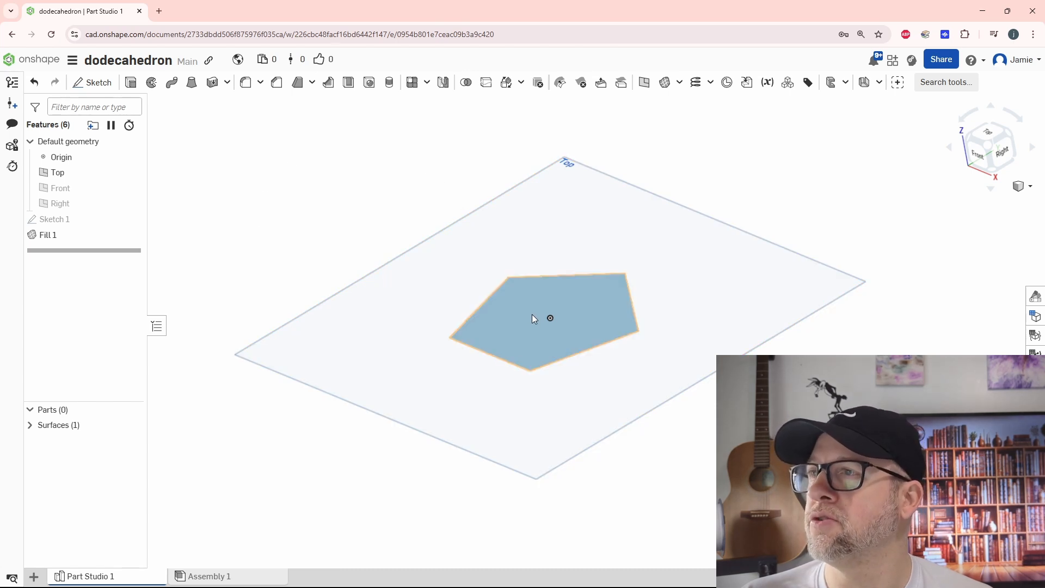
{"action": "left_click", "coordinate": [509, 86]}
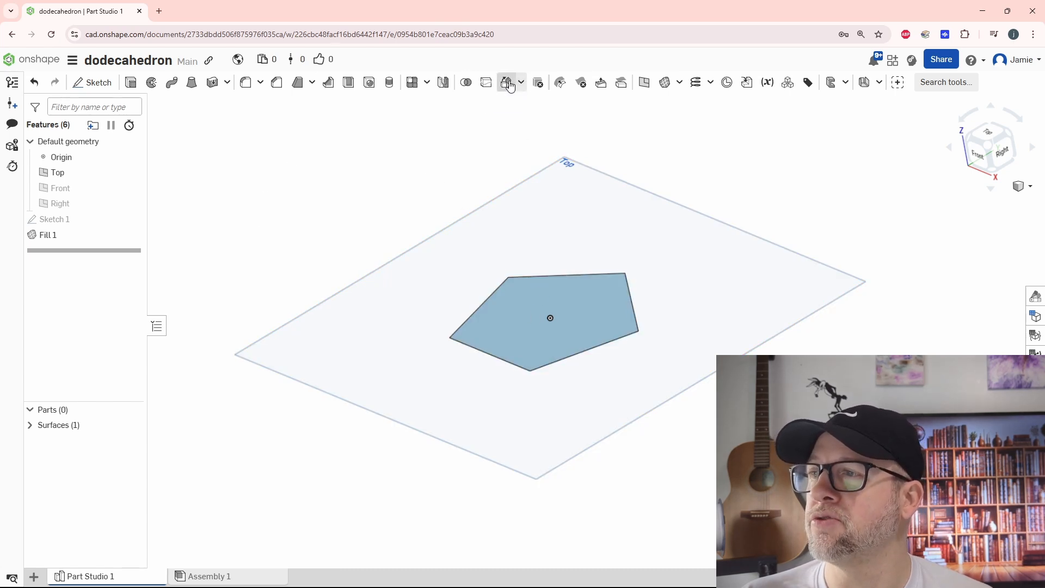
{"action": "left_click", "coordinate": [511, 334]}
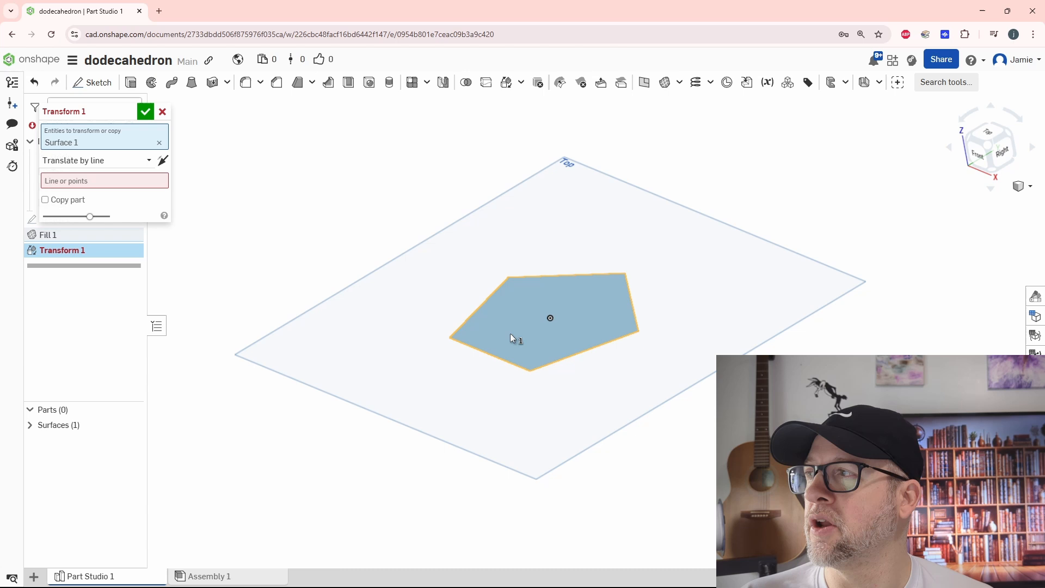
{"action": "left_click", "coordinate": [75, 185]}
{"action": "left_click", "coordinate": [76, 160]}
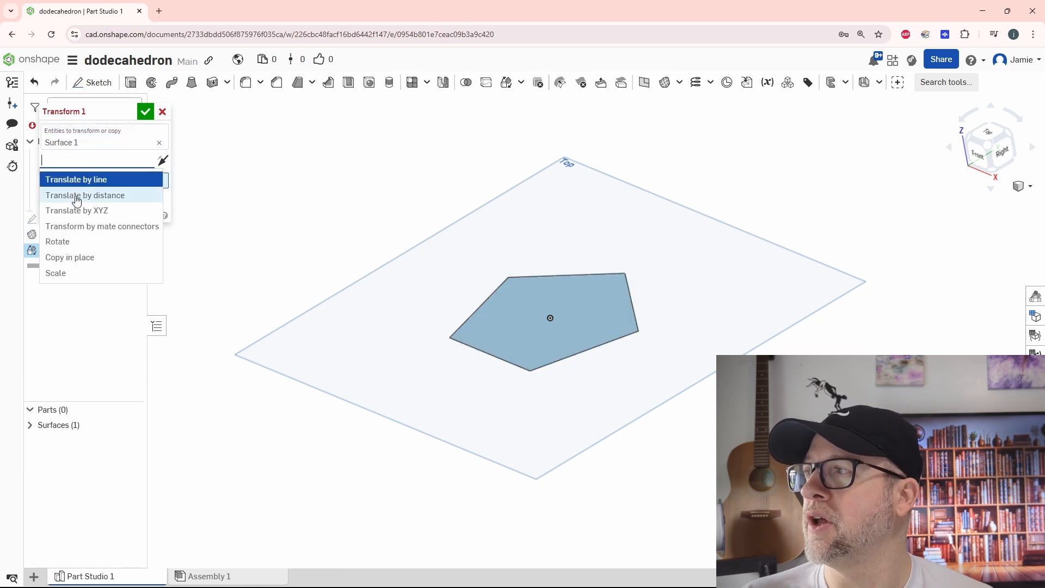
{"action": "left_click", "coordinate": [77, 240]}
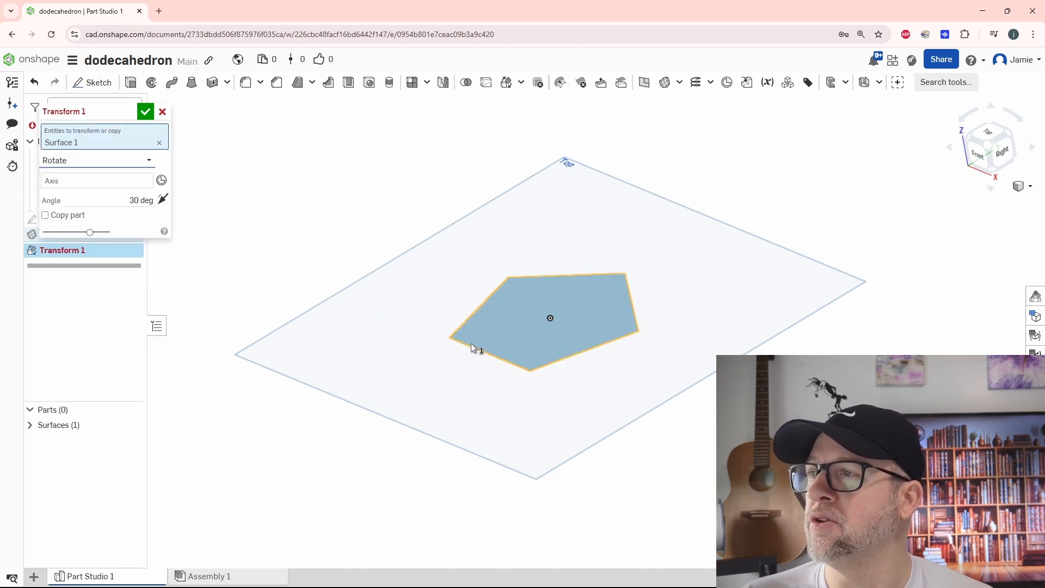
{"action": "left_click", "coordinate": [472, 347]}
{"action": "left_click", "coordinate": [82, 170]}
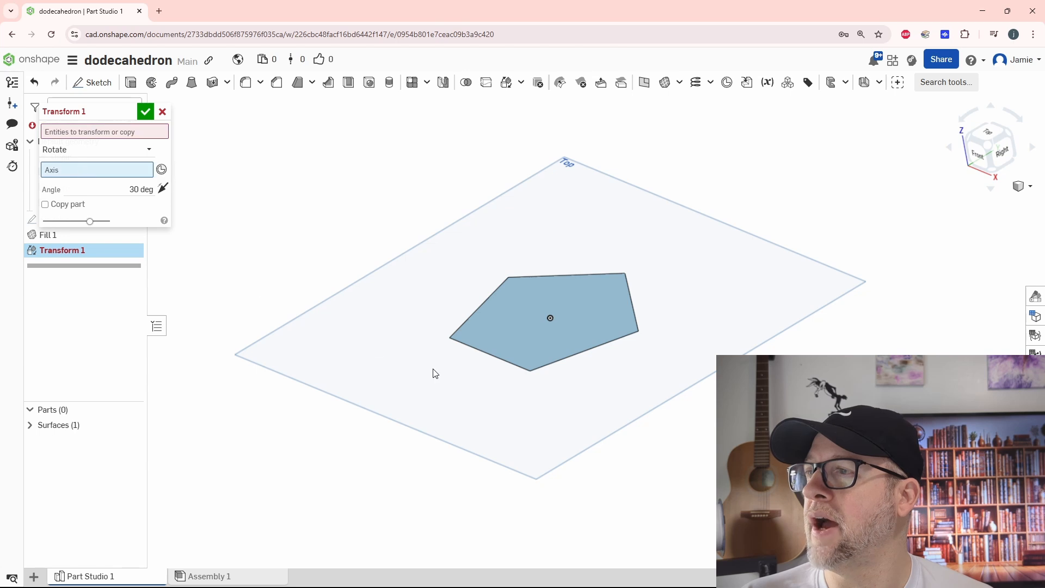
{"action": "left_click", "coordinate": [467, 349]}
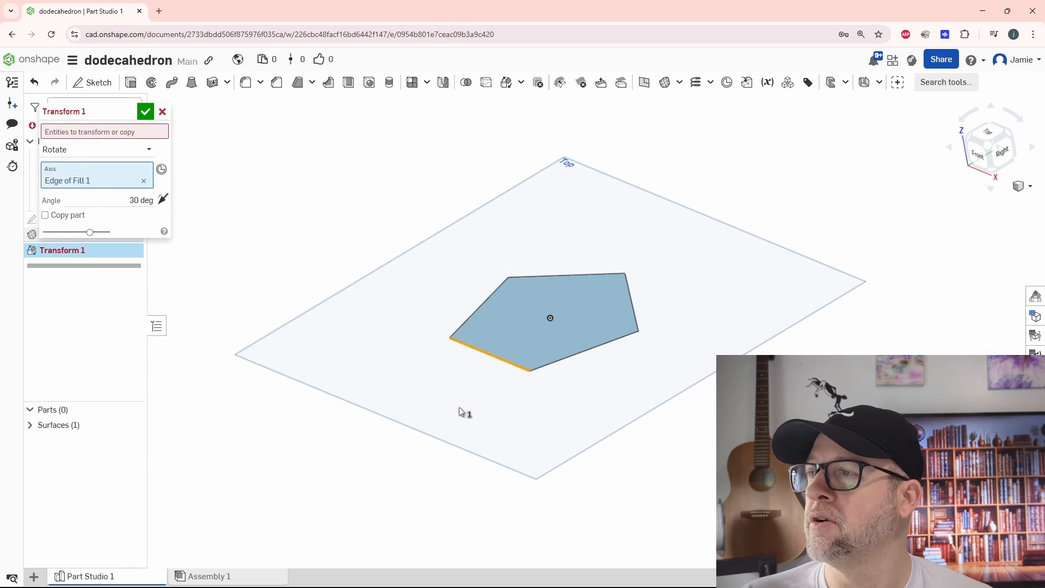
Set the rotation angle to 116.565 degrees and apply the transform to the pentagon surface
{"action": "left_click", "coordinate": [116, 201]}
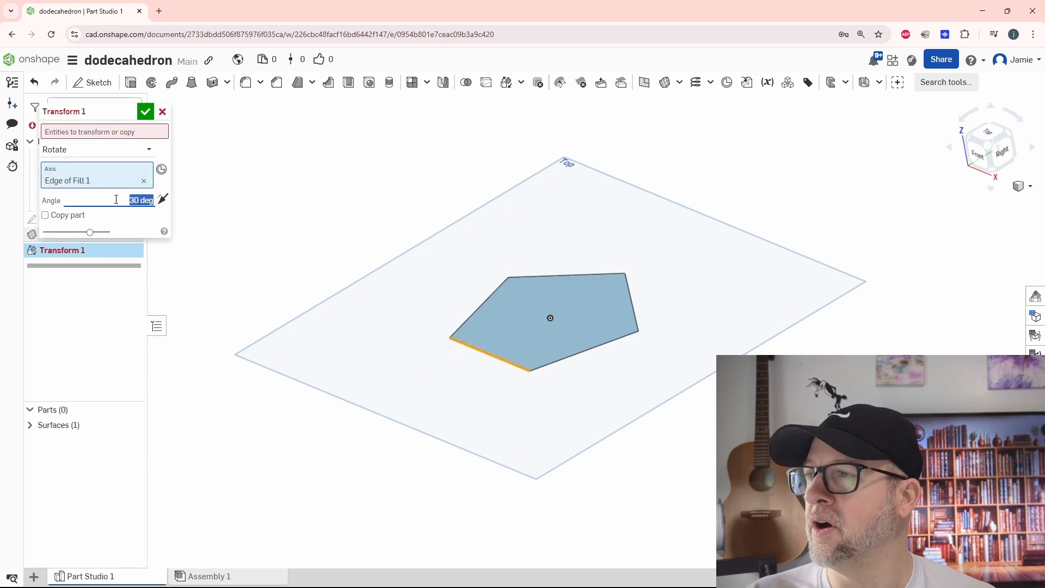
{"action": "key", "text": "super+v"}
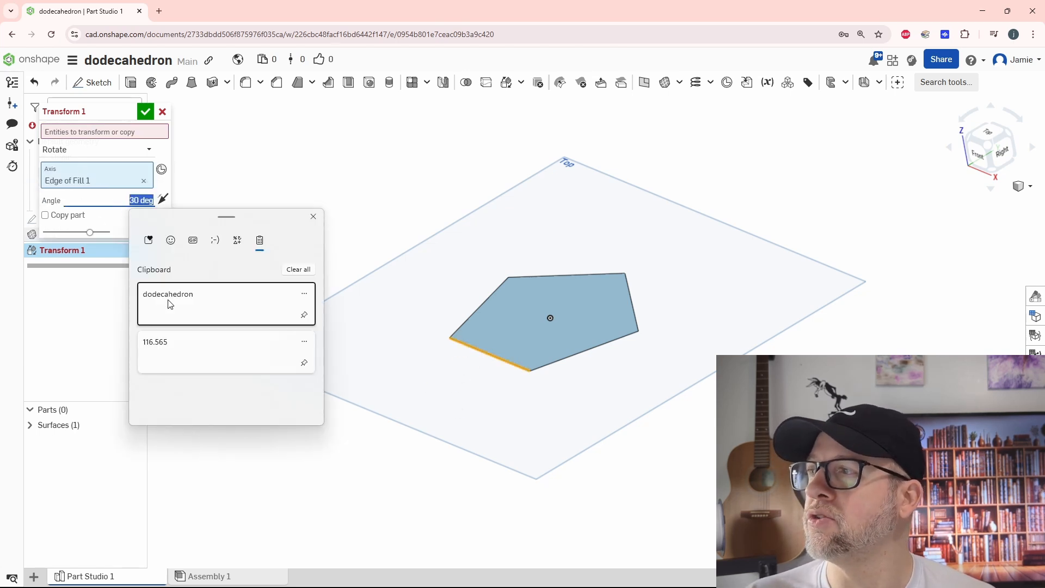
{"action": "left_click", "coordinate": [180, 353]}
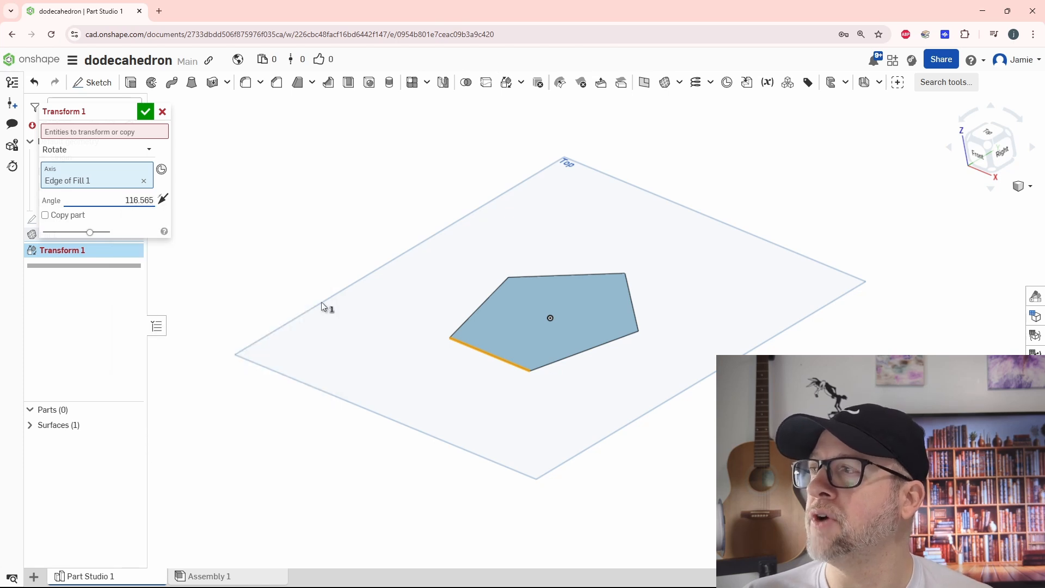
{"action": "left_click", "coordinate": [86, 135]}
{"action": "left_click", "coordinate": [536, 295]}
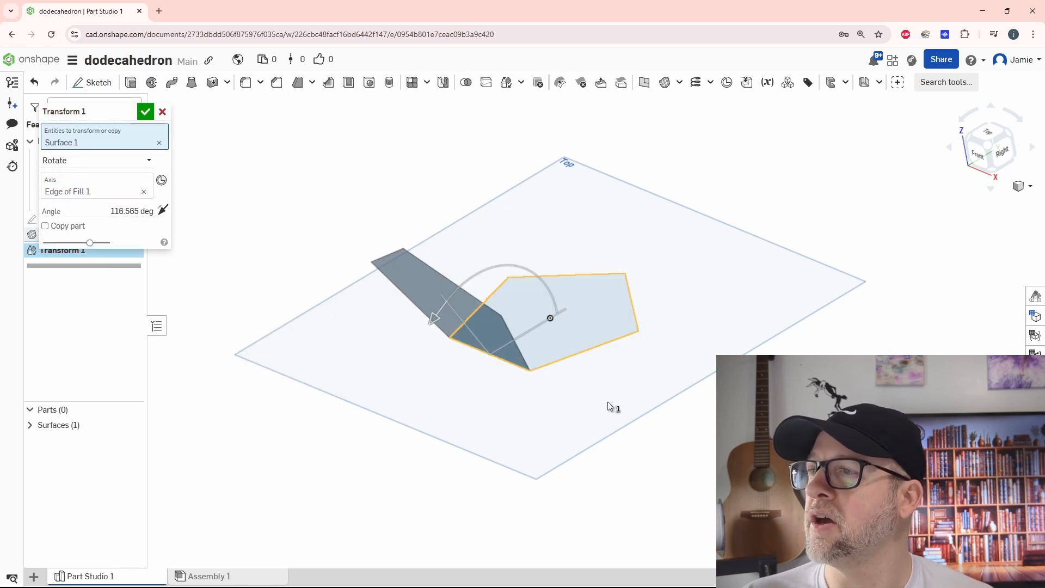
{"action": "right_click_drag", "start_coordinate": [608, 404], "coordinate": [546, 313]}
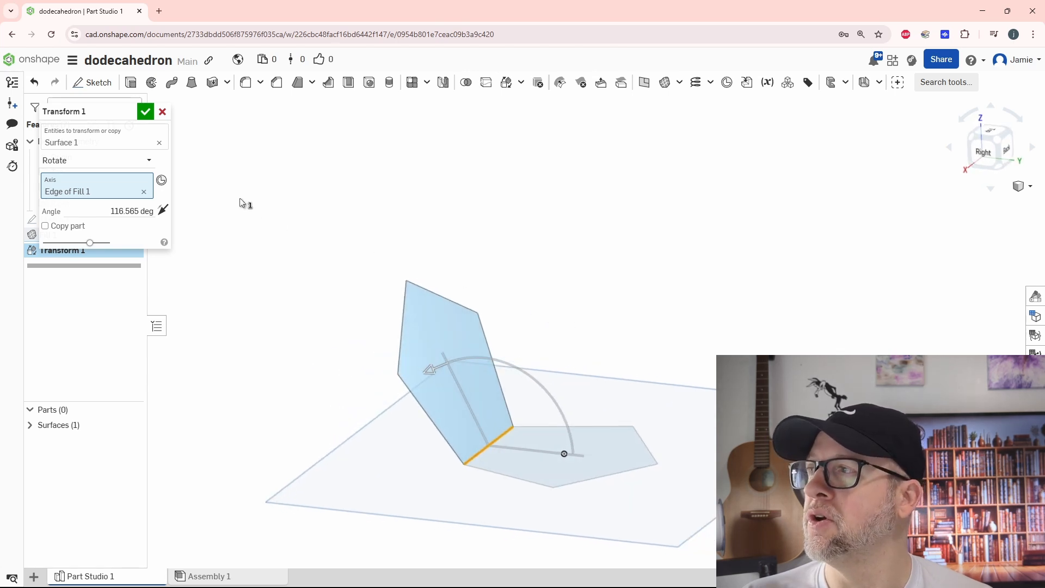
{"action": "left_click", "coordinate": [145, 112]}
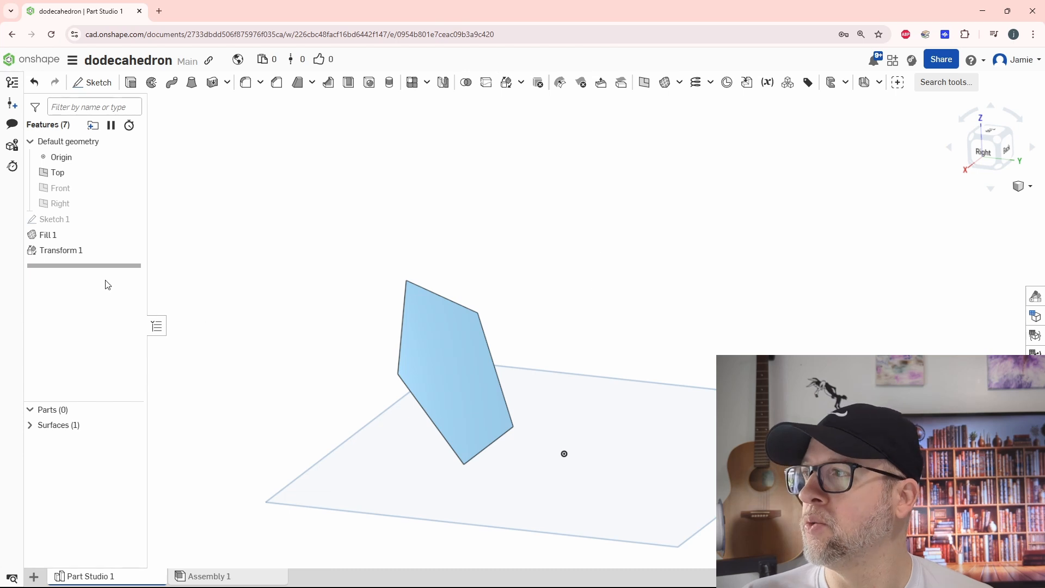
Edit the first transform so that it rotates a copy and keeps the base pentagon
{"action": "double_click", "coordinate": [66, 250]}
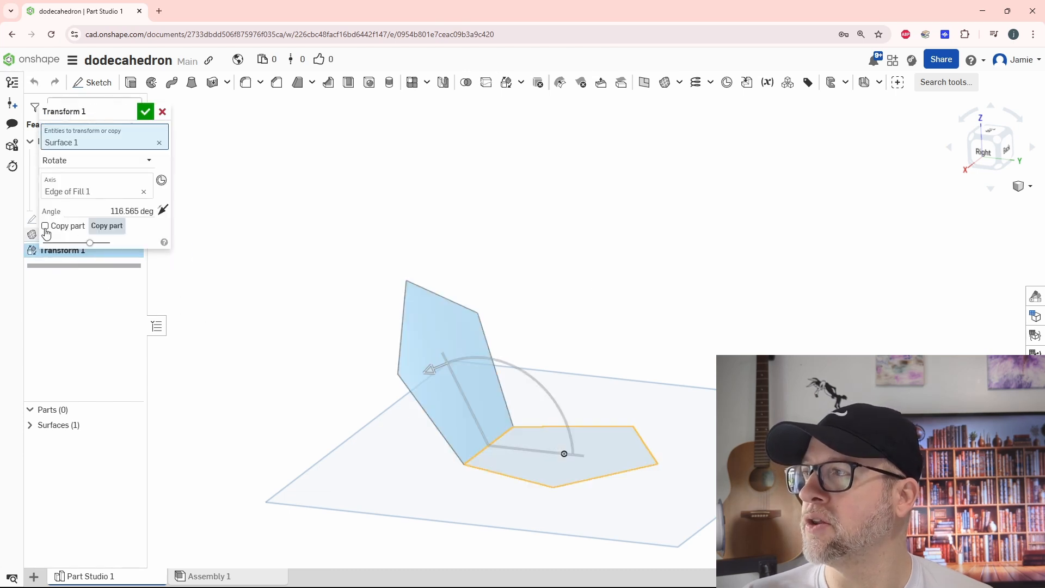
{"action": "left_click", "coordinate": [45, 227]}
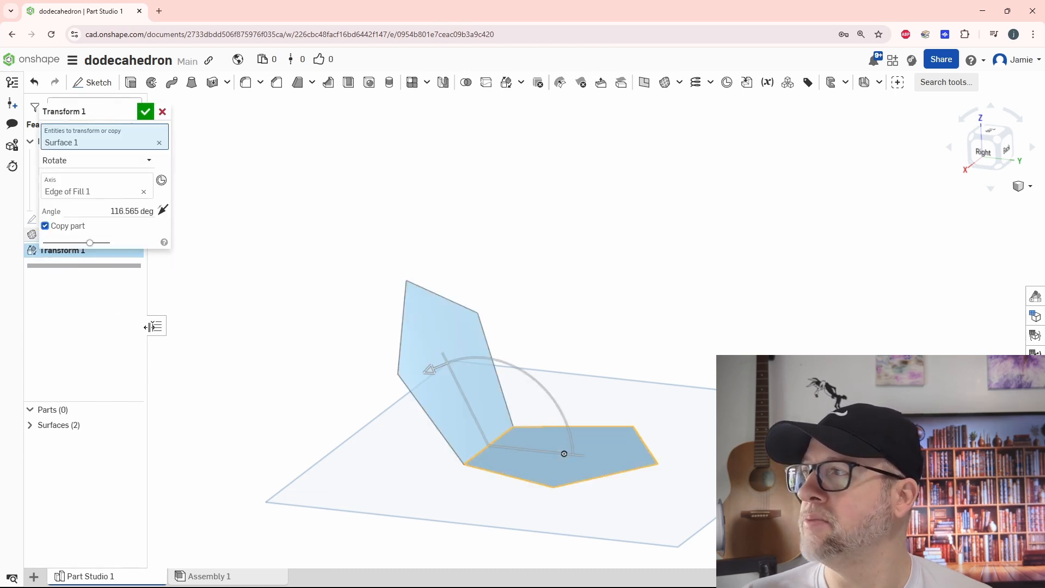
{"action": "left_click", "coordinate": [146, 113]}
{"action": "right_click_drag", "start_coordinate": [275, 401], "coordinate": [319, 403]}
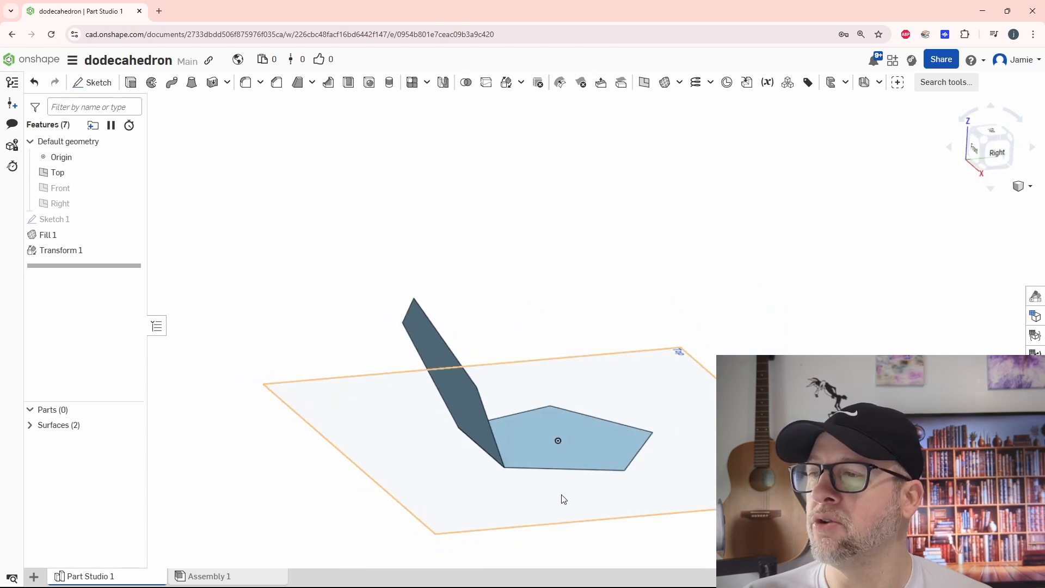
Set up a second Rotate transform that copies the base pentagon about the right-hand edge adjacent to the front edge
{"action": "middle_click_drag", "start_coordinate": [756, 480], "coordinate": [732, 442]}
{"action": "right_click_drag", "start_coordinate": [733, 442], "coordinate": [706, 431]}
{"action": "right_click_drag", "start_coordinate": [645, 380], "coordinate": [577, 331]}
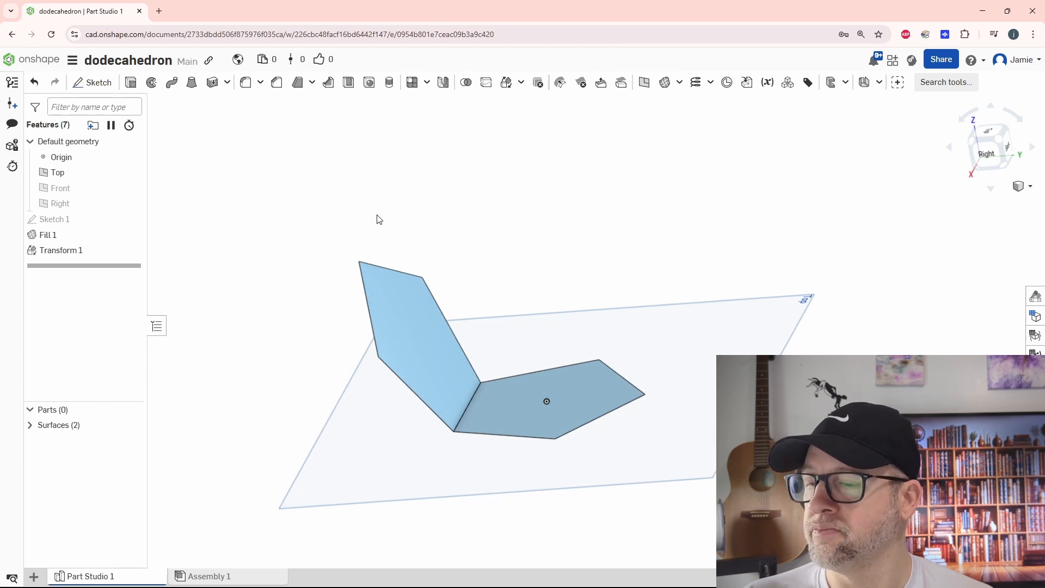
{"action": "left_click", "coordinate": [506, 83]}
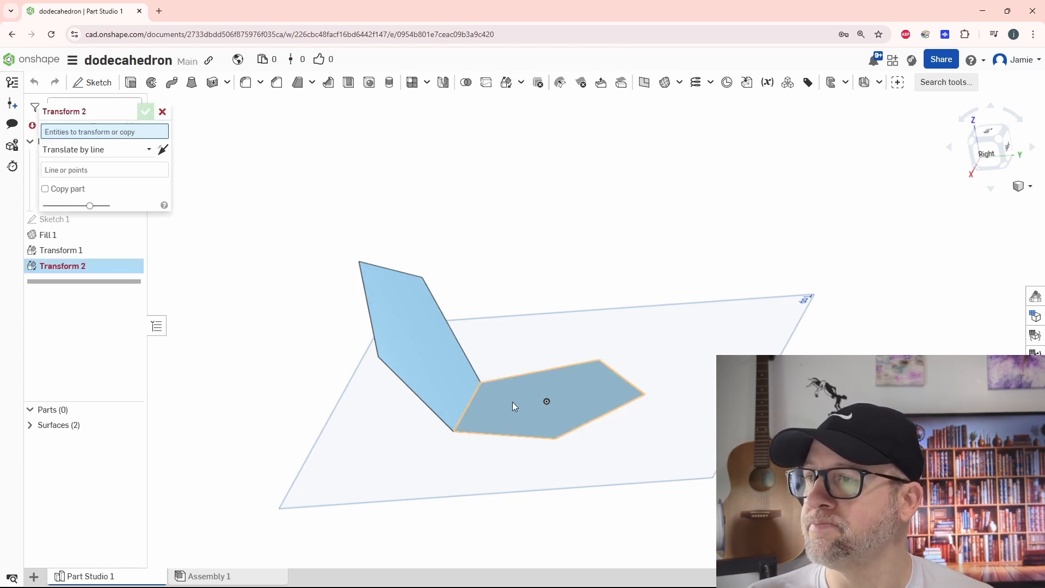
{"action": "left_click", "coordinate": [513, 403]}
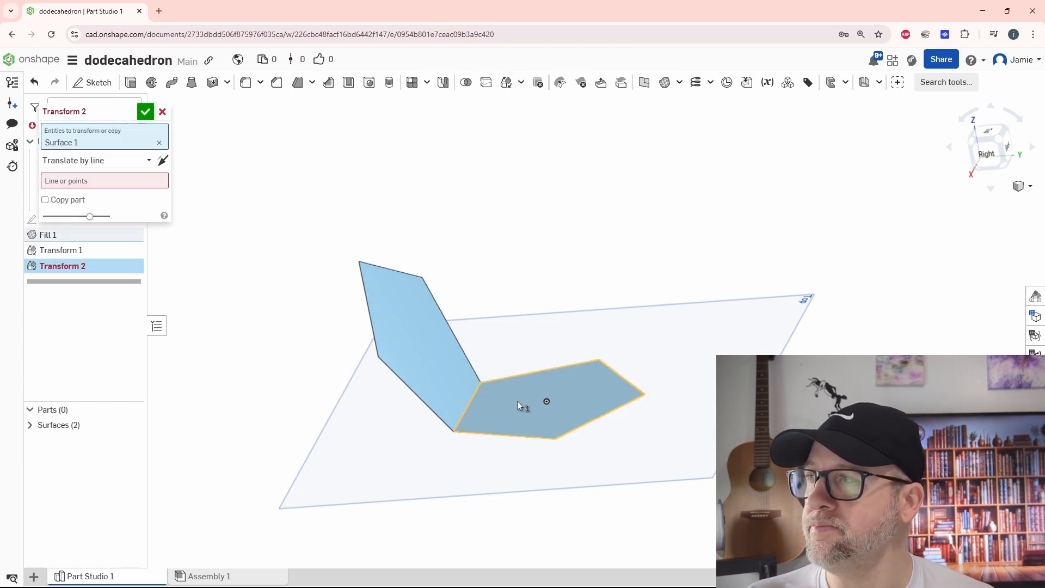
{"action": "left_click", "coordinate": [85, 183]}
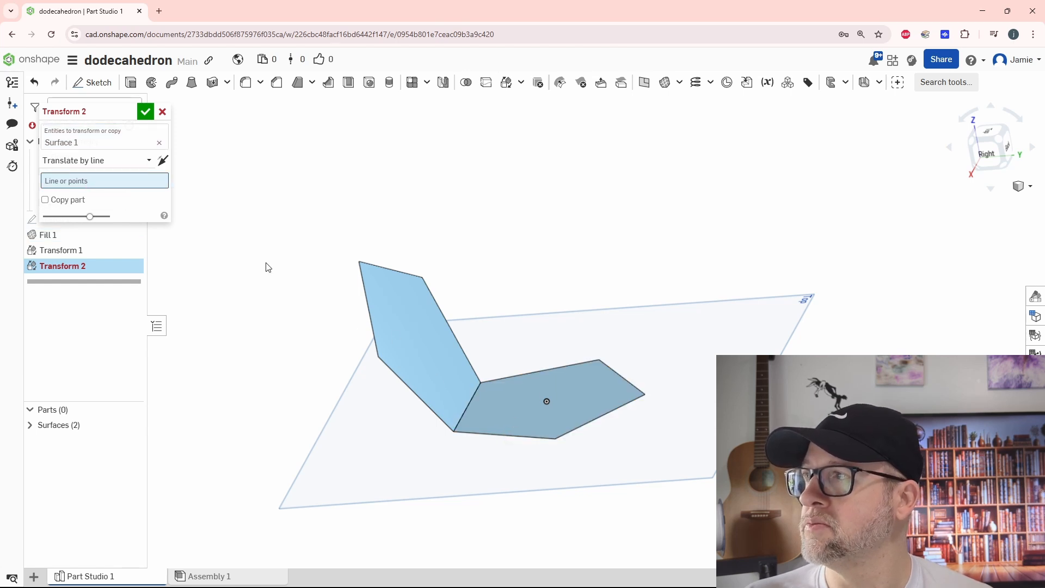
{"action": "left_click", "coordinate": [543, 436]}
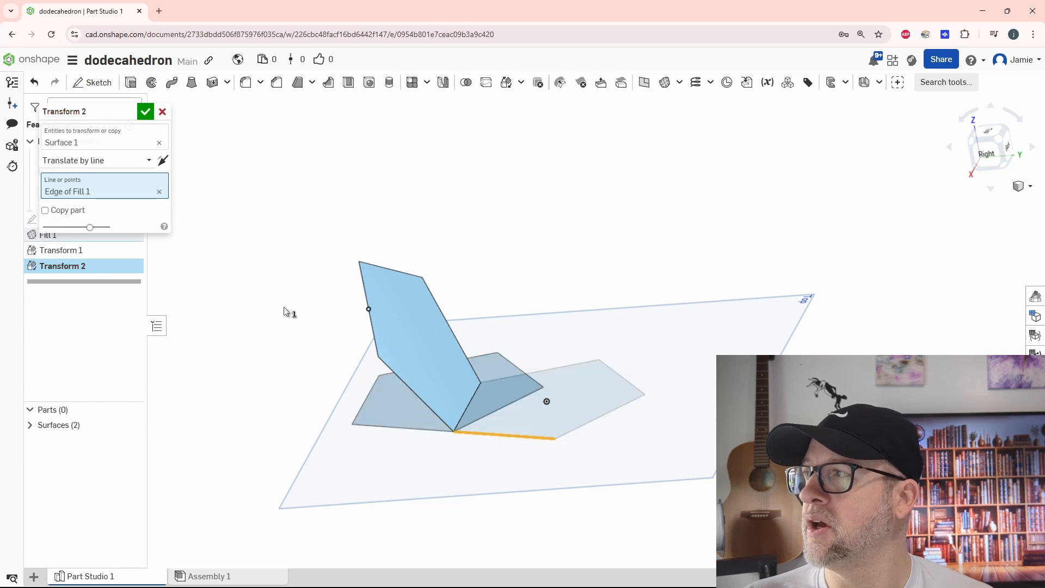
{"action": "left_click", "coordinate": [90, 160]}
{"action": "left_click", "coordinate": [84, 240]}
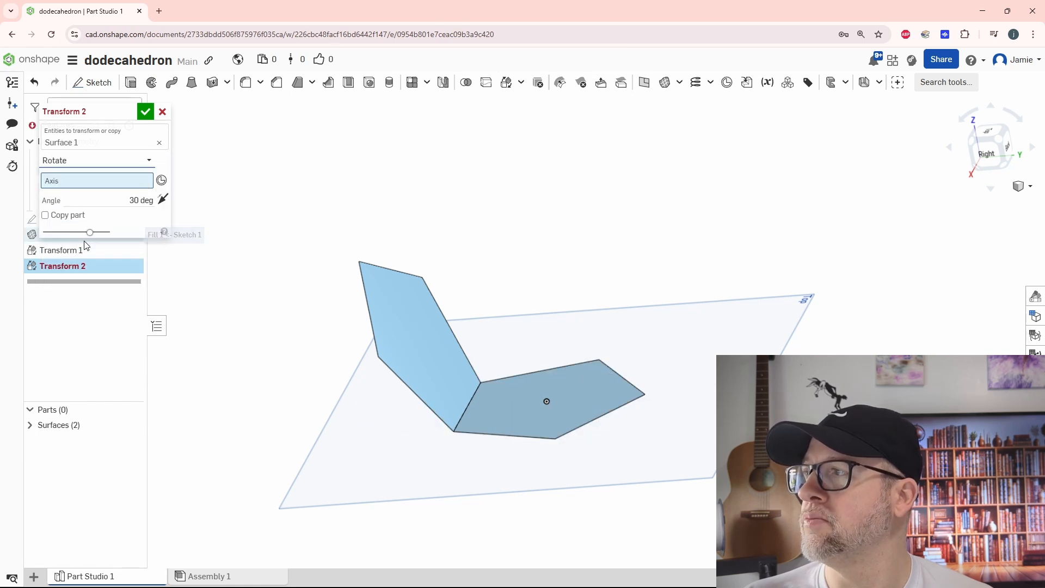
{"action": "left_click", "coordinate": [45, 215]}
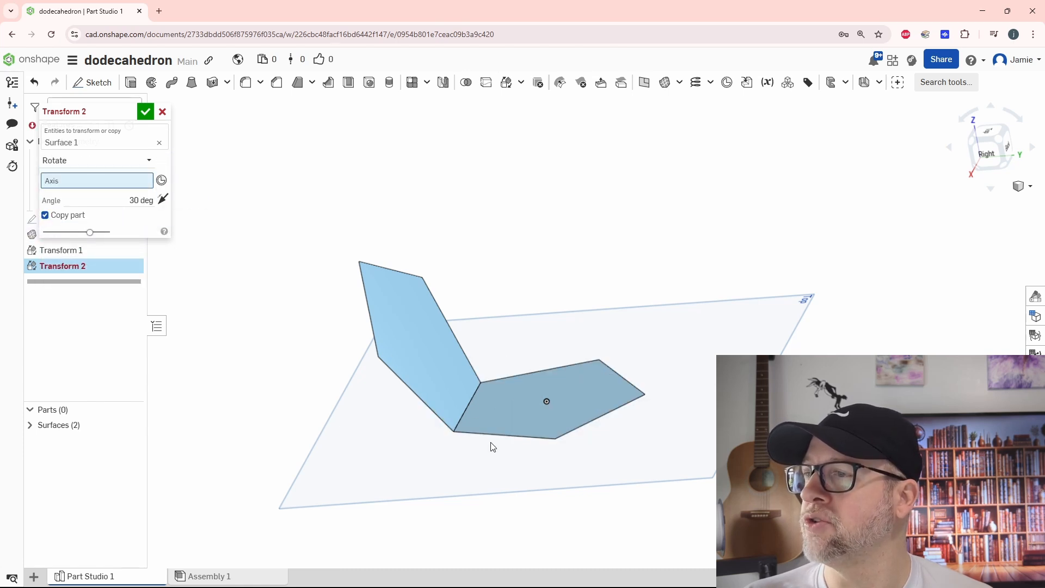
{"action": "left_click", "coordinate": [544, 438]}
Set the second copy's rotation angle to 116.565 degrees, copy that value to the clipboard, and finish the transform
{"action": "right_click_drag", "start_coordinate": [599, 425], "coordinate": [672, 444]}
{"action": "left_click", "coordinate": [141, 212]}
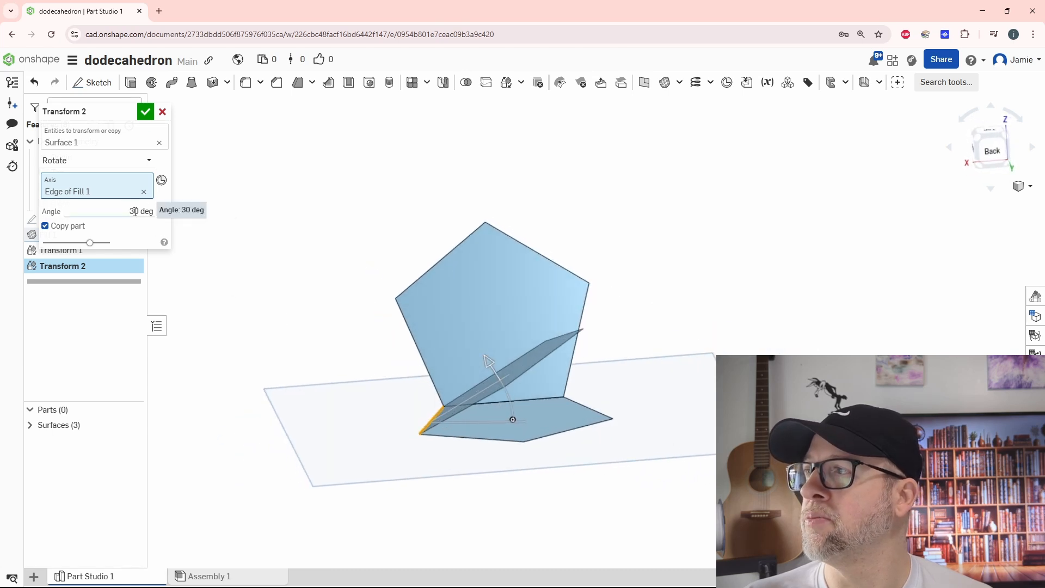
{"action": "key", "text": "super+v"}
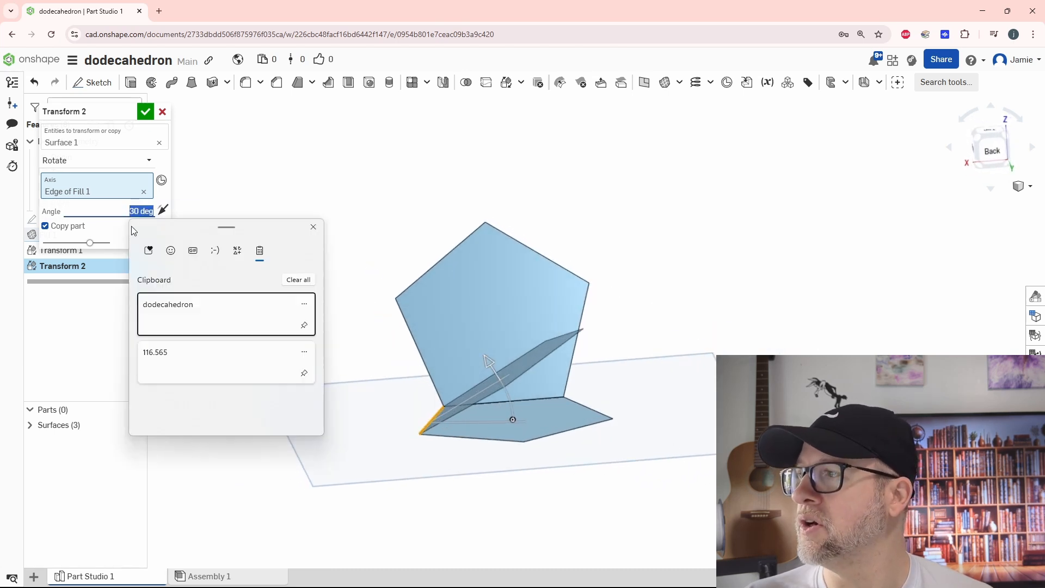
{"action": "left_click", "coordinate": [196, 366]}
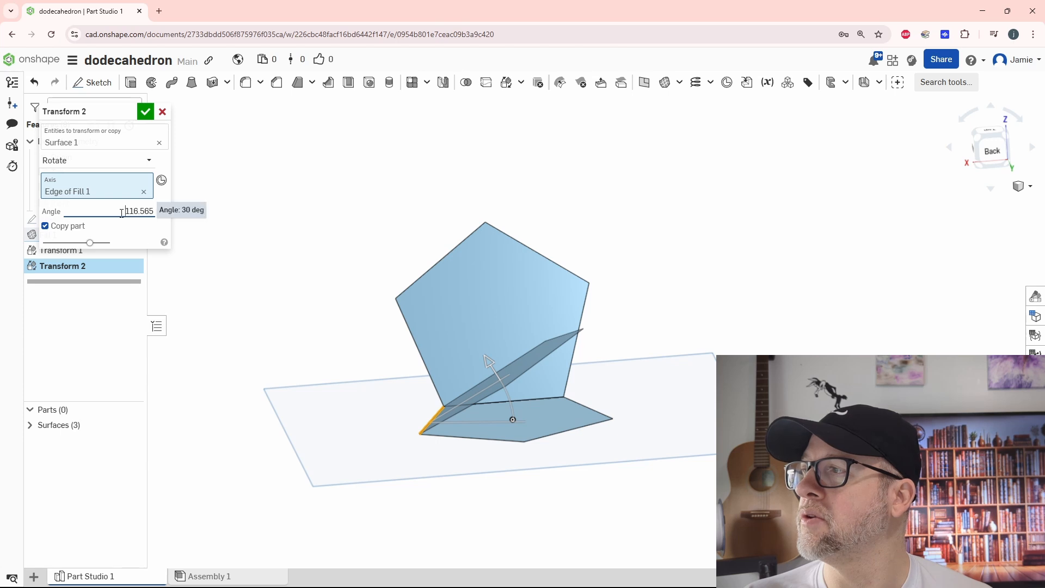
{"action": "left_click", "coordinate": [140, 212]}
{"action": "key", "text": "ctrl+c"}
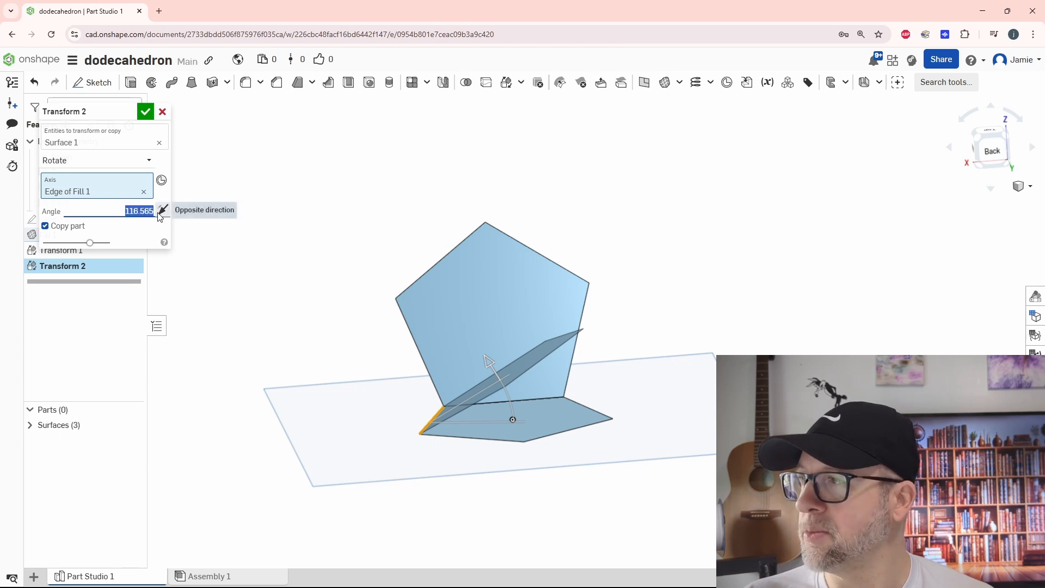
{"action": "left_click", "coordinate": [145, 112]}
Rotate the base pentagon itself 116.565 degrees about its free edge beside the second raised face, using a third transform
{"action": "mouse_move", "coordinate": [641, 388]}
{"action": "right_mouse_down"}
{"action": "mouse_move", "coordinate": [621, 383]}
{"action": "mouse_move", "coordinate": [614, 408]}
{"action": "mouse_move", "coordinate": [667, 396]}
{"action": "mouse_move", "coordinate": [653, 381]}
{"action": "right_mouse_up"}
{"action": "left_click", "coordinate": [507, 82]}
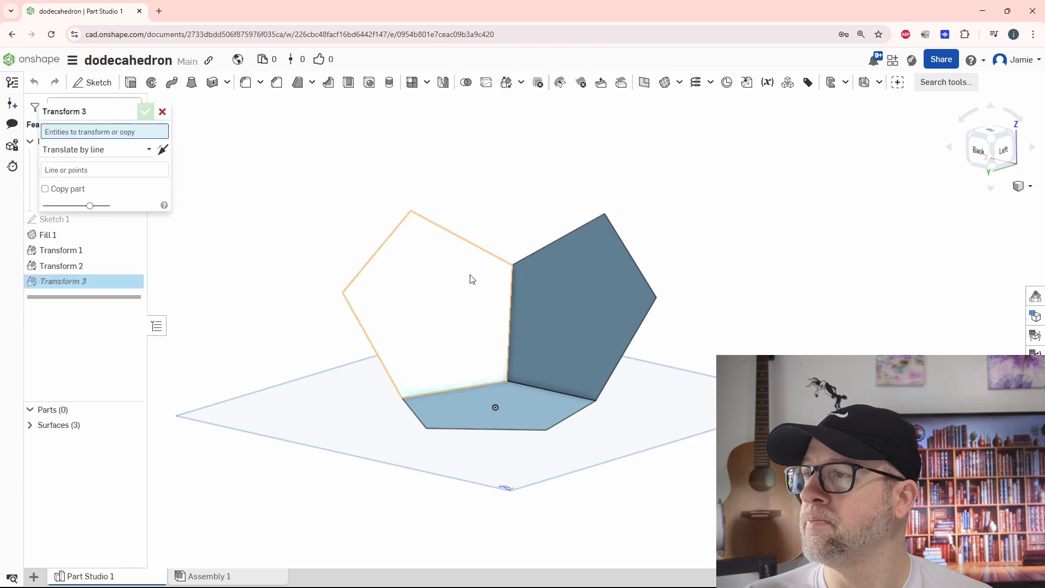
{"action": "left_click", "coordinate": [77, 152]}
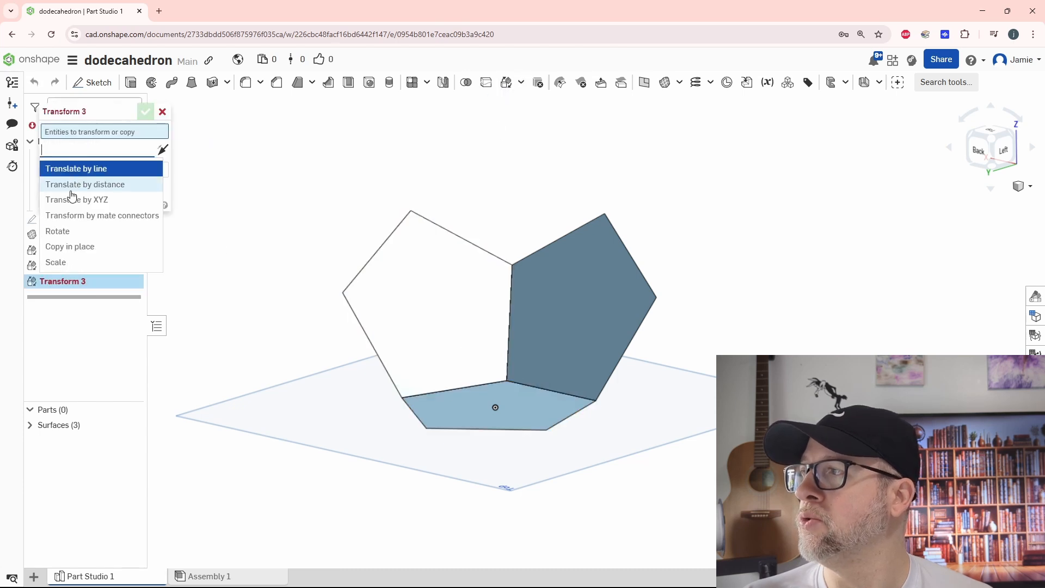
{"action": "left_click", "coordinate": [77, 229]}
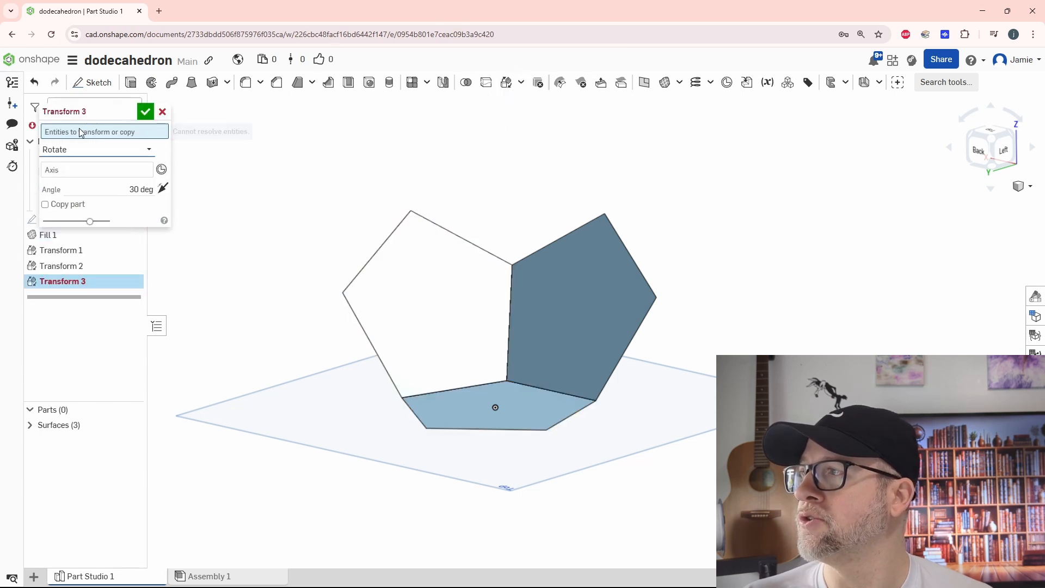
{"action": "left_click", "coordinate": [452, 394]}
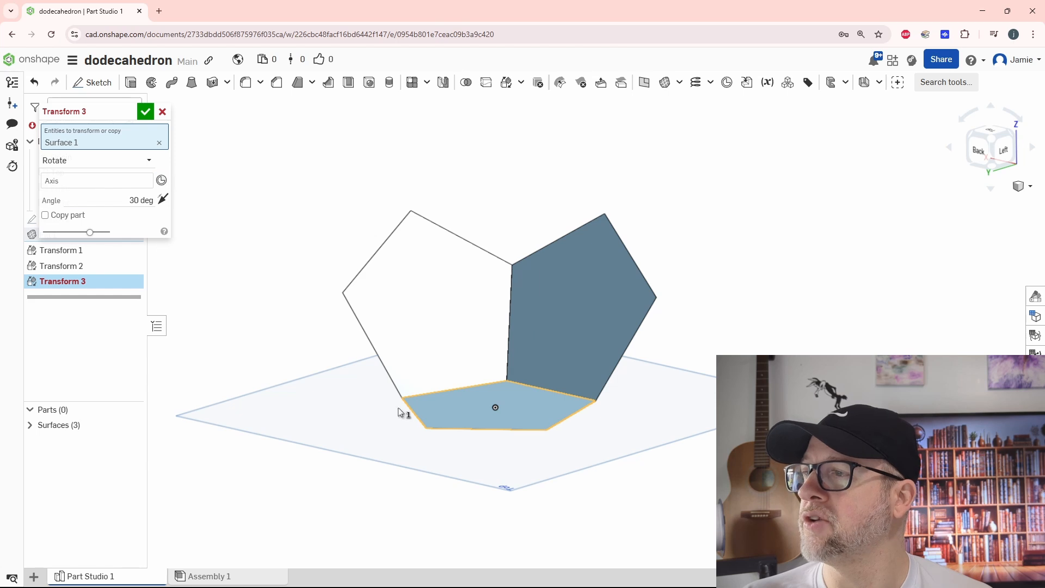
{"action": "left_click", "coordinate": [79, 182]}
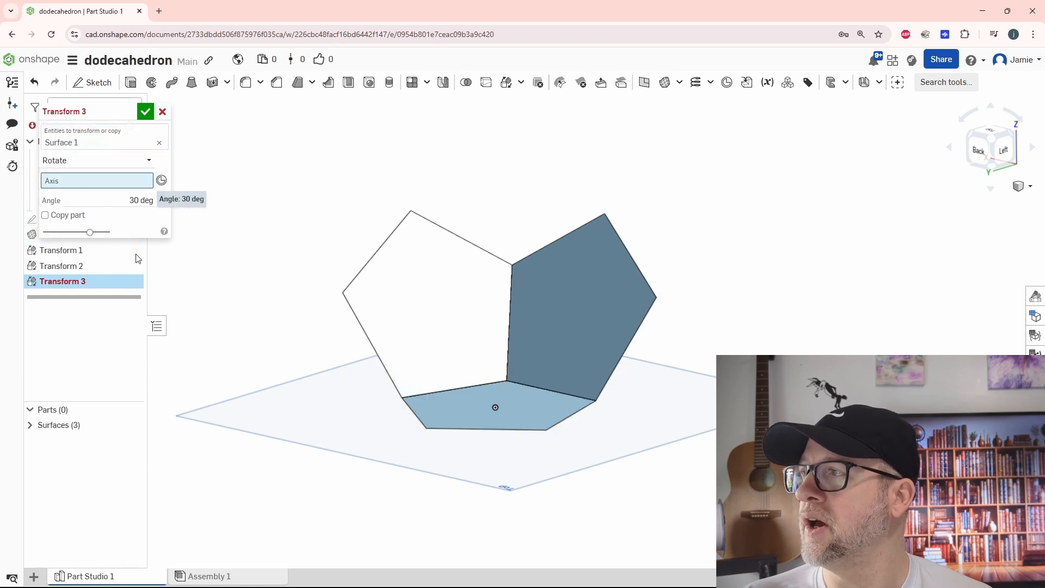
{"action": "left_click", "coordinate": [422, 423]}
{"action": "left_click", "coordinate": [125, 213]}
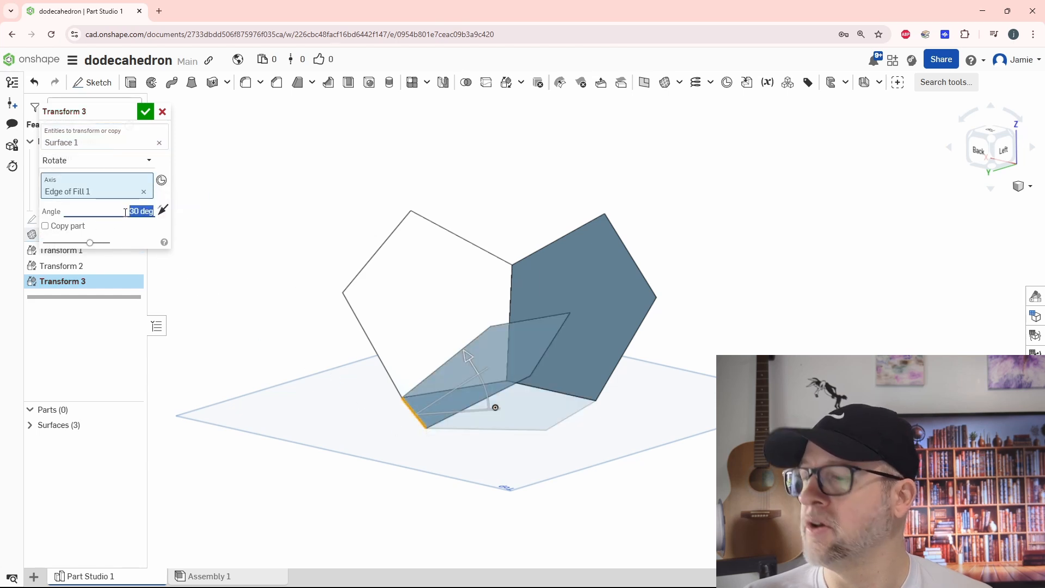
{"action": "key", "text": "ctrl+v"}
{"action": "left_click", "coordinate": [145, 112]}
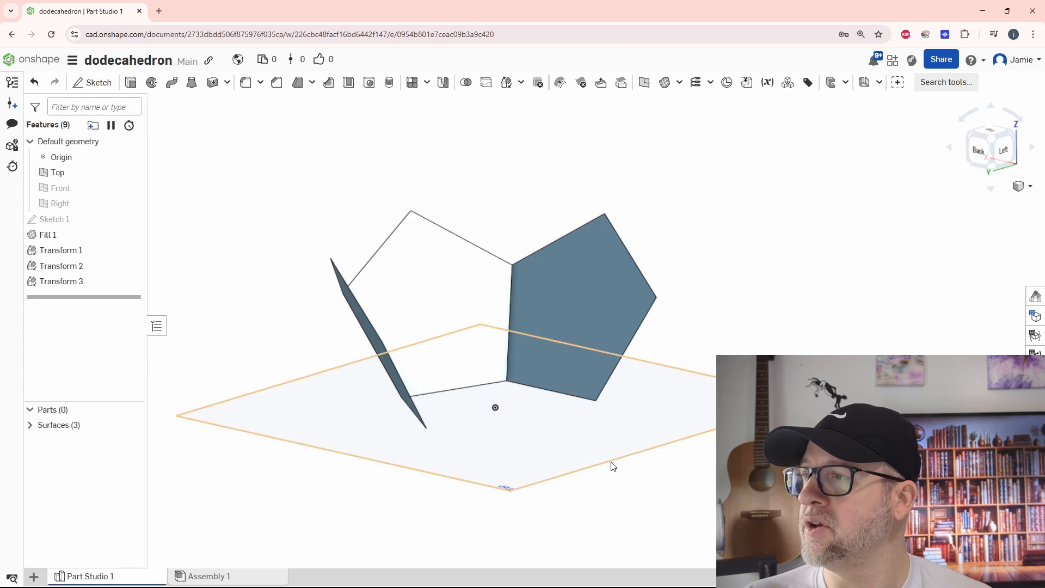
{"action": "right_click_drag", "start_coordinate": [611, 464], "coordinate": [630, 485]}
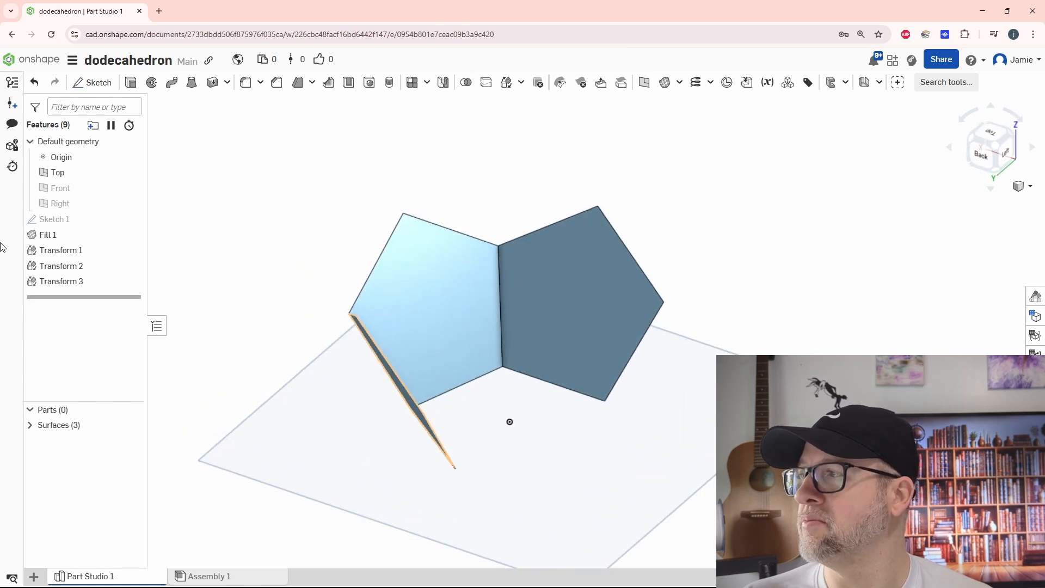
Edit the third transform so that it rotates a copy and keeps the base pentagon in place
{"action": "double_click", "coordinate": [54, 284]}
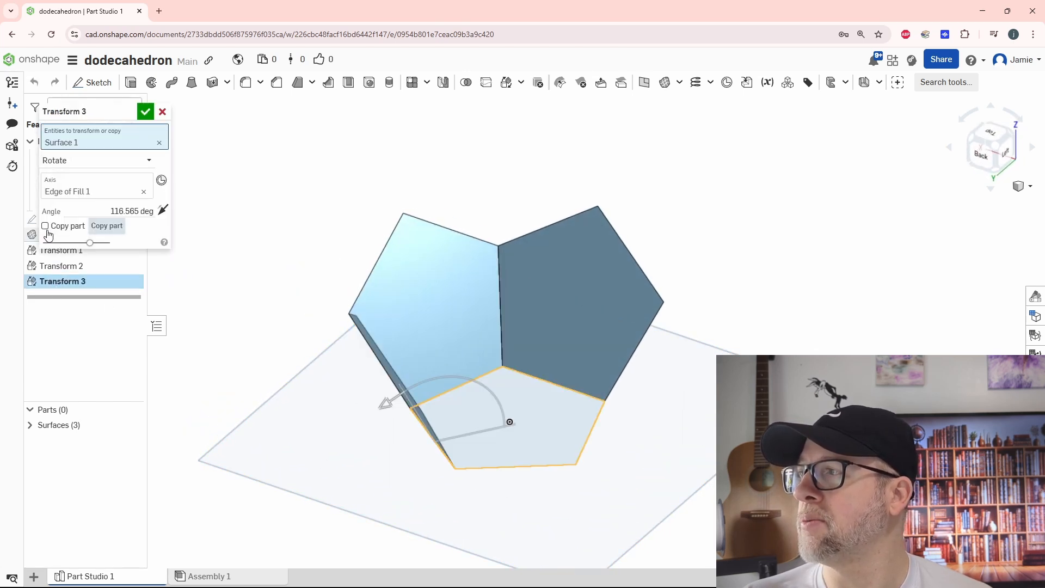
{"action": "left_click", "coordinate": [45, 226]}
{"action": "left_click", "coordinate": [146, 111]}
Rotate a copy of the base pentagon 116.565 degrees about its free edge next to the third raised face, using a fourth transform
{"action": "mouse_move", "coordinate": [577, 305]}
{"action": "right_mouse_down"}
{"action": "mouse_move", "coordinate": [594, 315]}
{"action": "mouse_move", "coordinate": [597, 364]}
{"action": "mouse_move", "coordinate": [609, 366]}
{"action": "mouse_move", "coordinate": [574, 313]}
{"action": "right_mouse_up"}
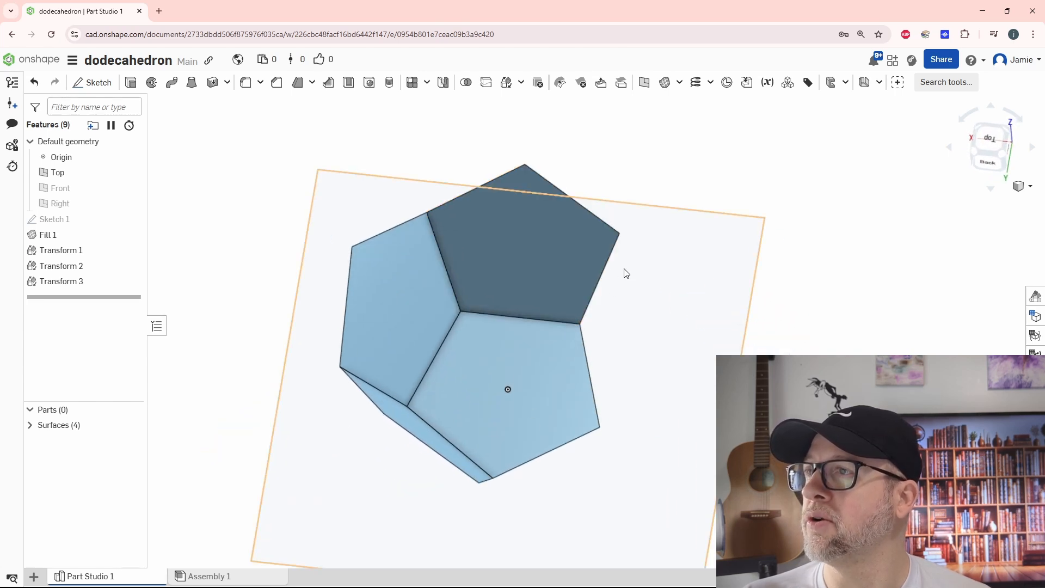
{"action": "left_click", "coordinate": [507, 82]}
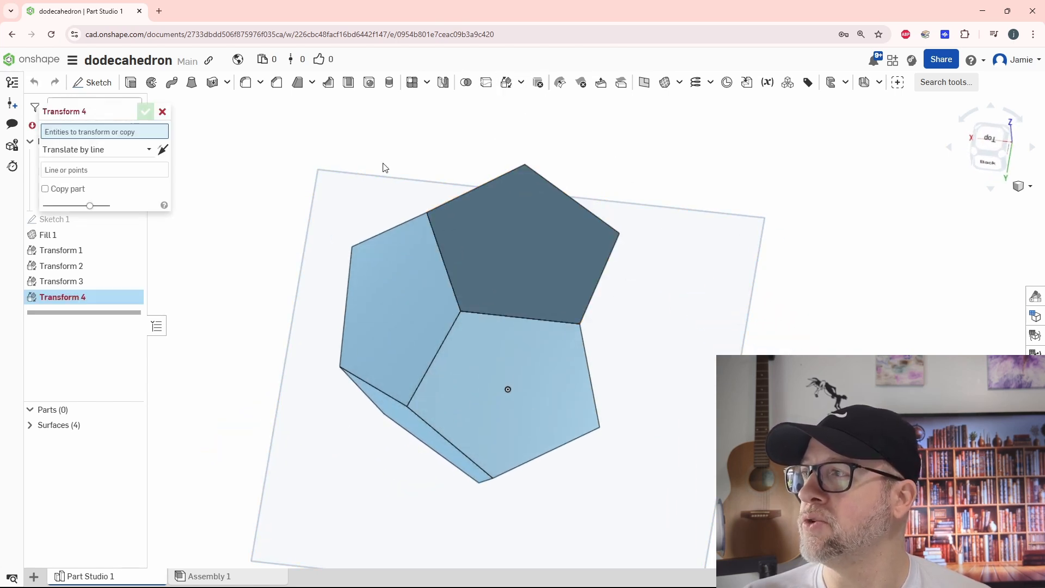
{"action": "left_click", "coordinate": [476, 381]}
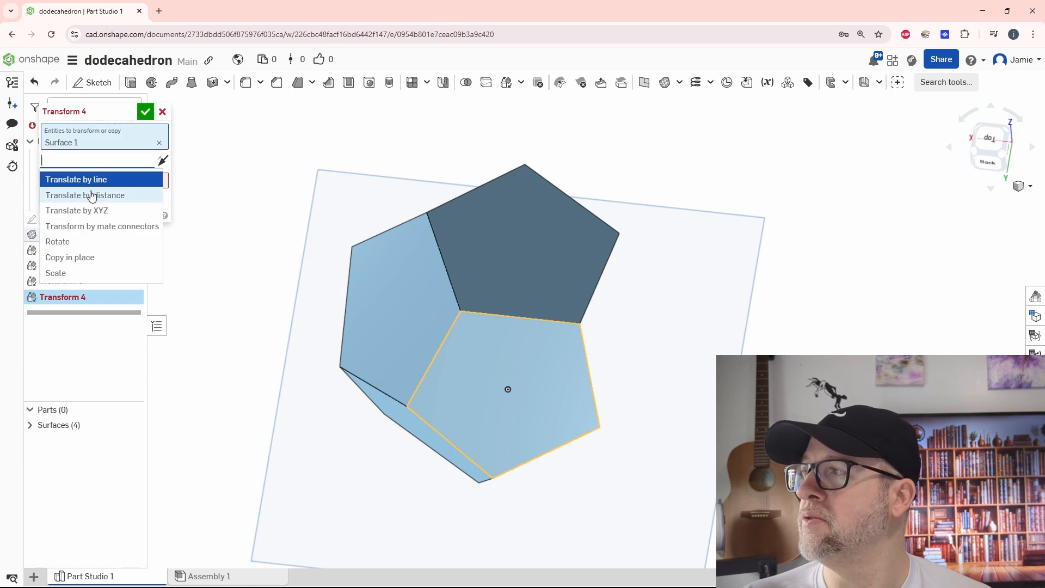
{"action": "left_click", "coordinate": [86, 241]}
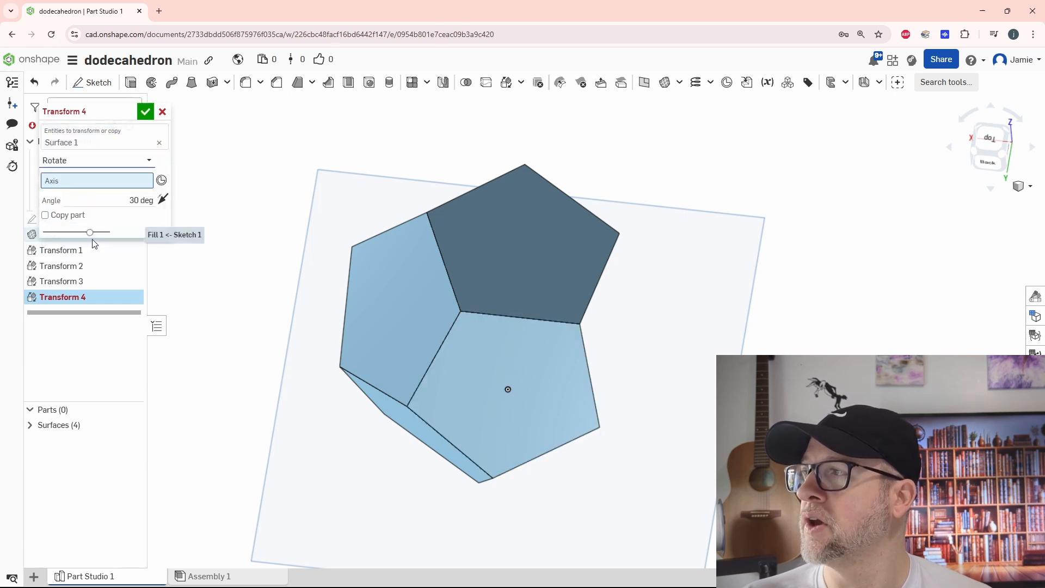
{"action": "left_click", "coordinate": [587, 438]}
{"action": "left_click", "coordinate": [124, 212]}
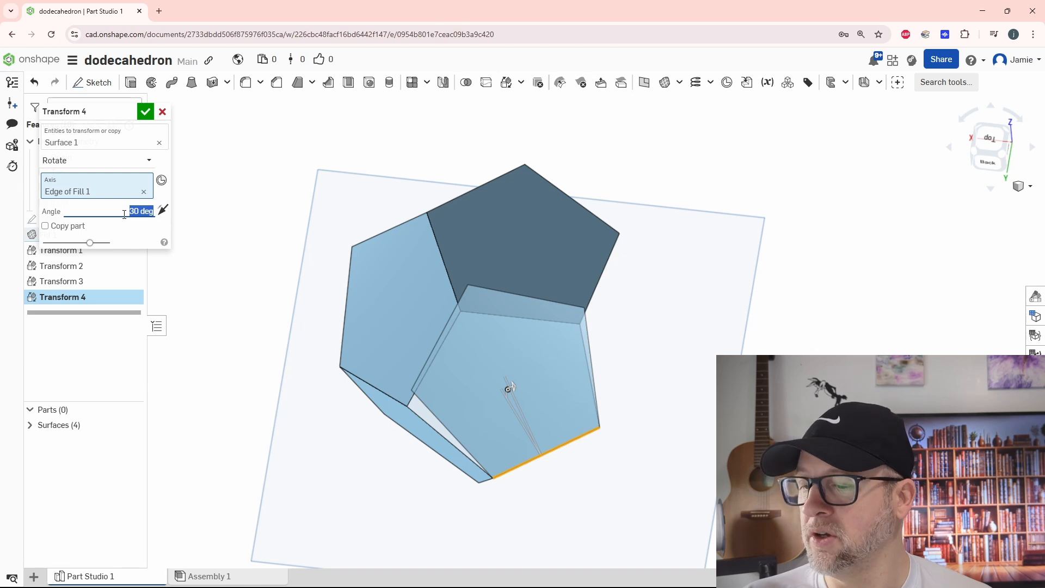
{"action": "type", "text": "116.565"}
{"action": "left_click", "coordinate": [45, 226]}
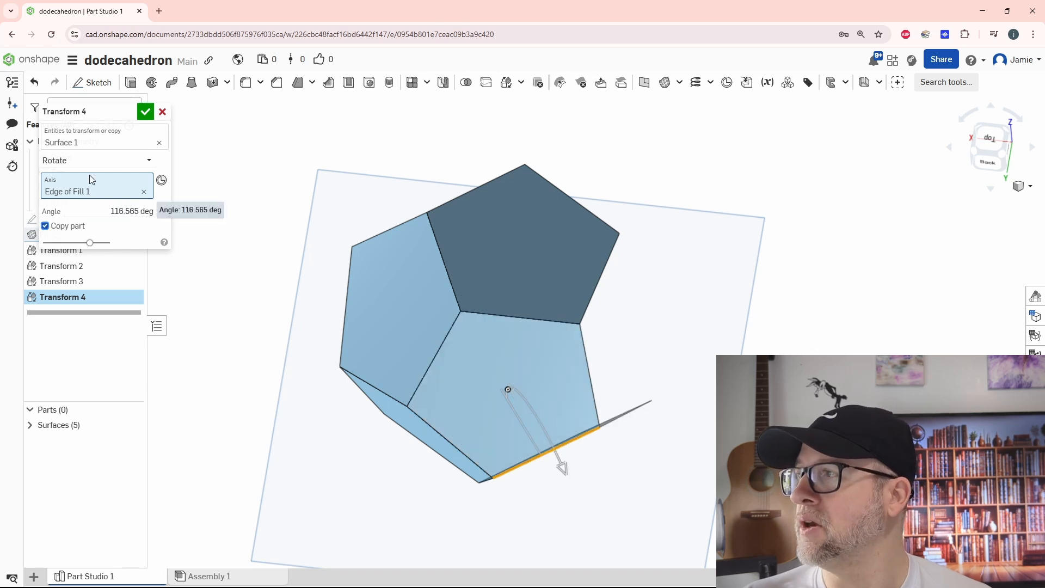
{"action": "left_click", "coordinate": [145, 112]}
Rotate a copy of the base pentagon 116.565 degrees about its last free edge, using a fifth transform
{"action": "right_click_drag", "start_coordinate": [576, 310], "coordinate": [646, 343]}
{"action": "left_click", "coordinate": [506, 83]}
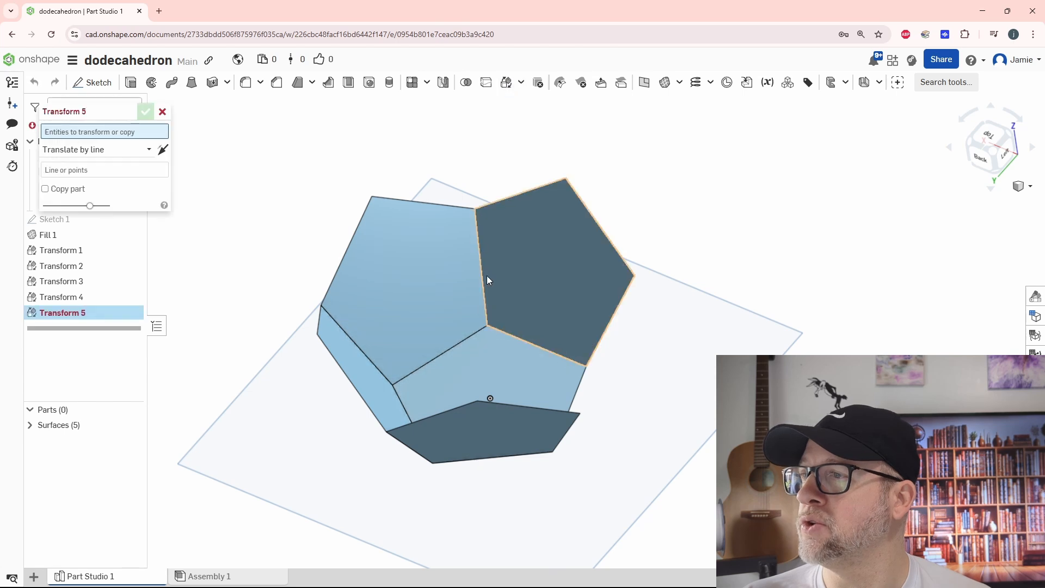
{"action": "left_click", "coordinate": [543, 384]}
{"action": "left_click", "coordinate": [89, 160]}
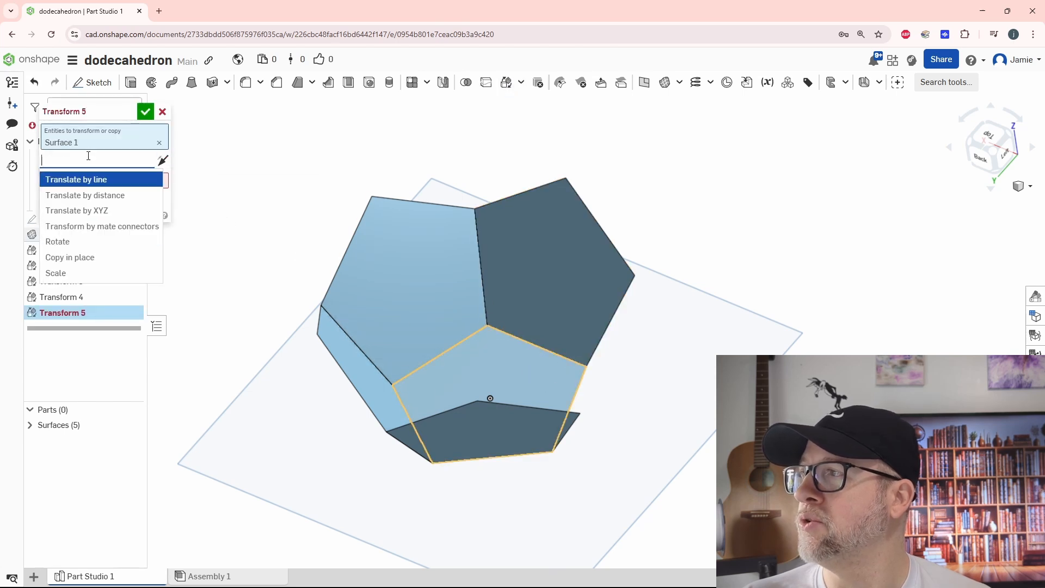
{"action": "left_click", "coordinate": [82, 241]}
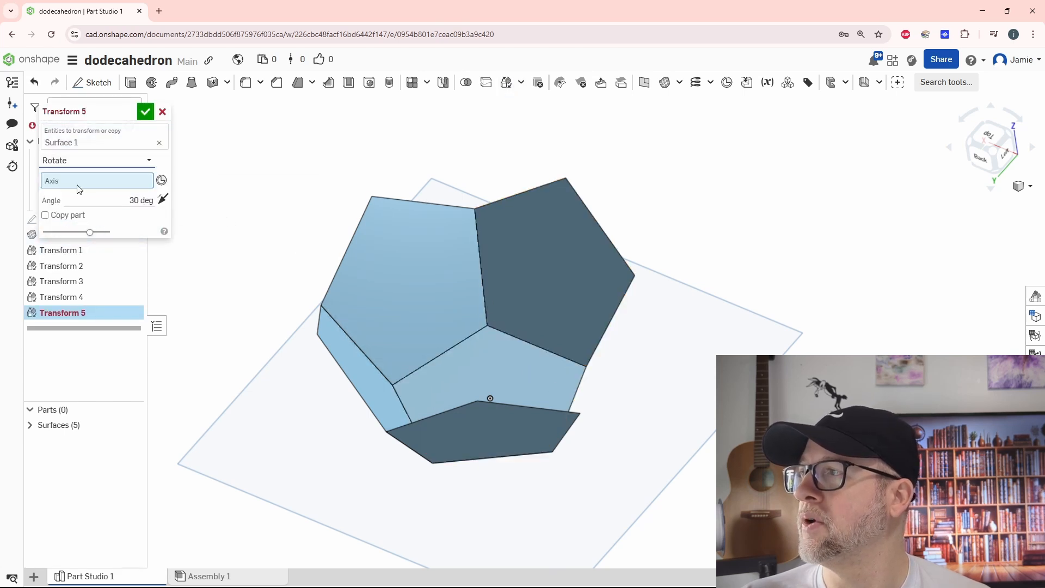
{"action": "left_click", "coordinate": [582, 379]}
{"action": "left_click", "coordinate": [129, 211]}
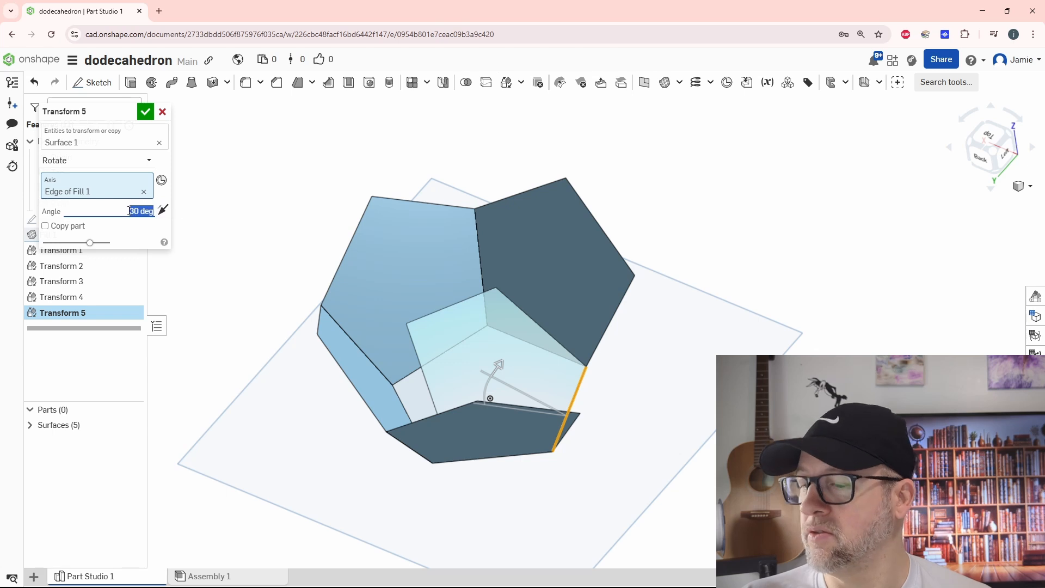
{"action": "type", "text": "116.565"}
{"action": "left_click", "coordinate": [45, 226]}
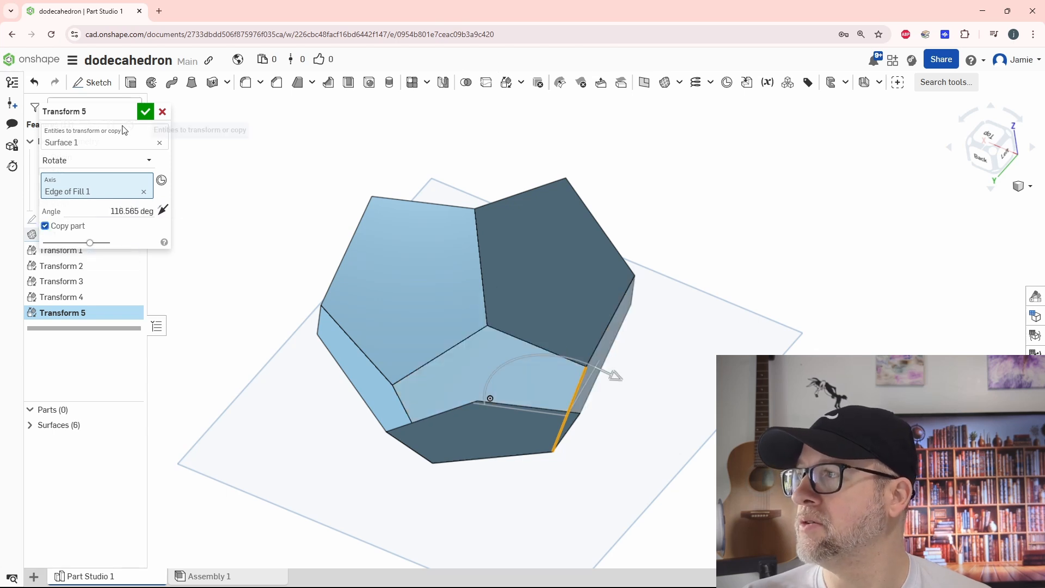
{"action": "left_click", "coordinate": [145, 112]}
Set up a new part mirror with all six surfaces, Surface 1 to Surface 6, as the entities to mirror
{"action": "right_click_drag", "start_coordinate": [654, 273], "coordinate": [675, 325]}
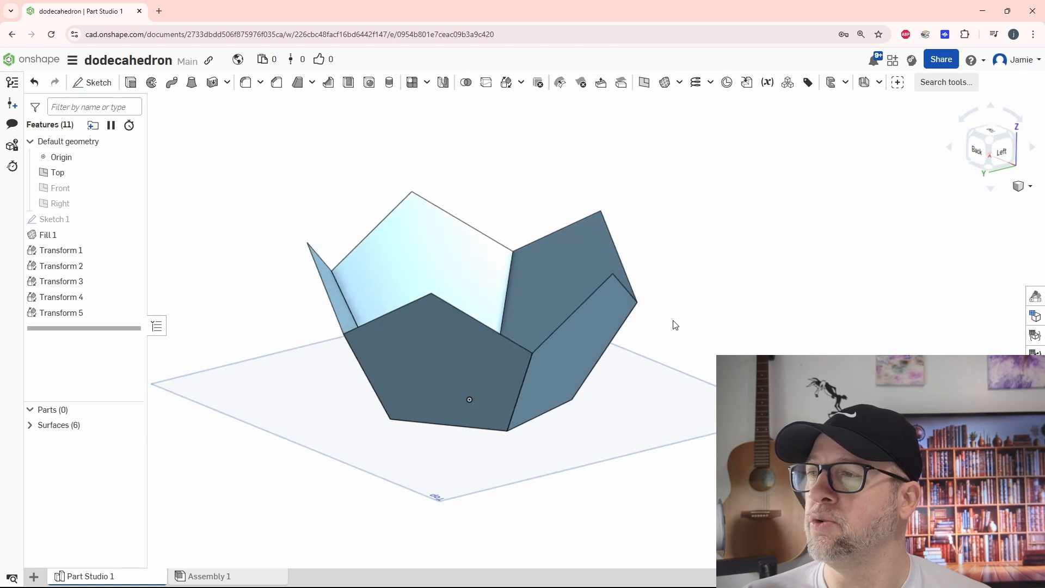
{"action": "scroll", "coordinate": [651, 343], "scroll_direction": "down", "scroll_amount": 3}
{"action": "middle_click_drag", "start_coordinate": [668, 502], "coordinate": [695, 443]}
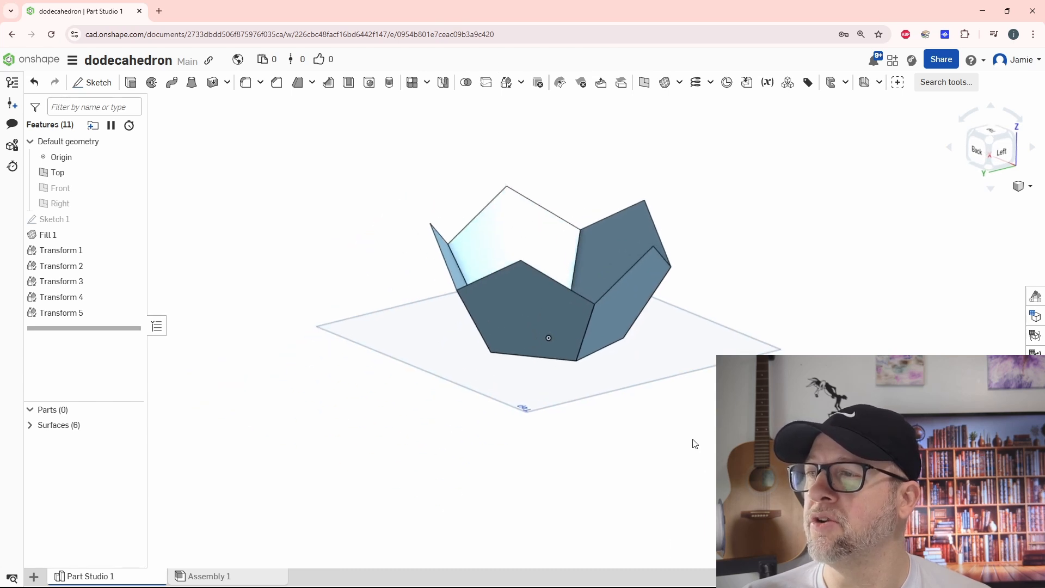
{"action": "right_click_drag", "start_coordinate": [695, 444], "coordinate": [805, 255]}
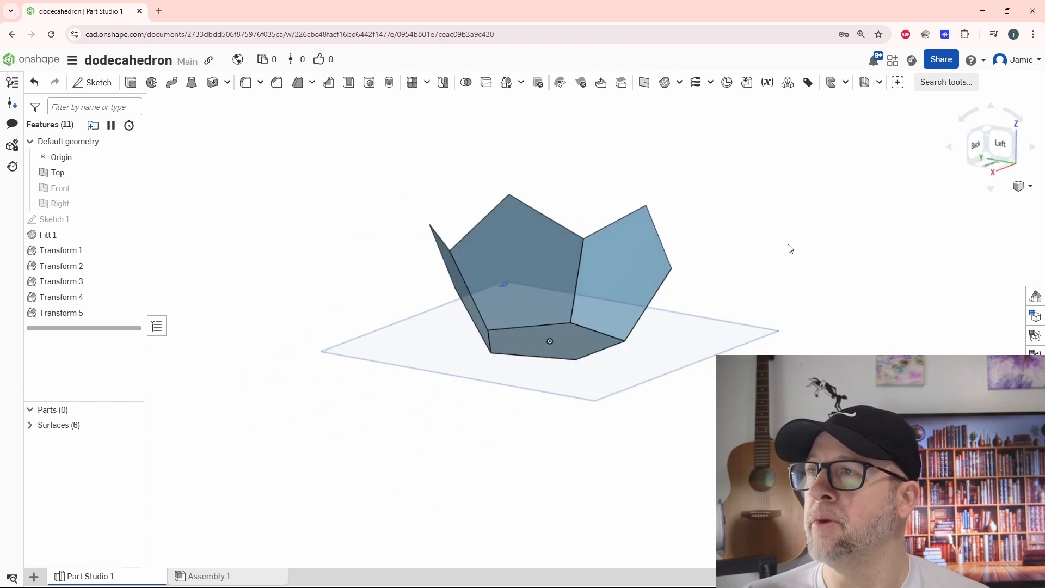
{"action": "right_click_drag", "start_coordinate": [629, 160], "coordinate": [634, 221]}
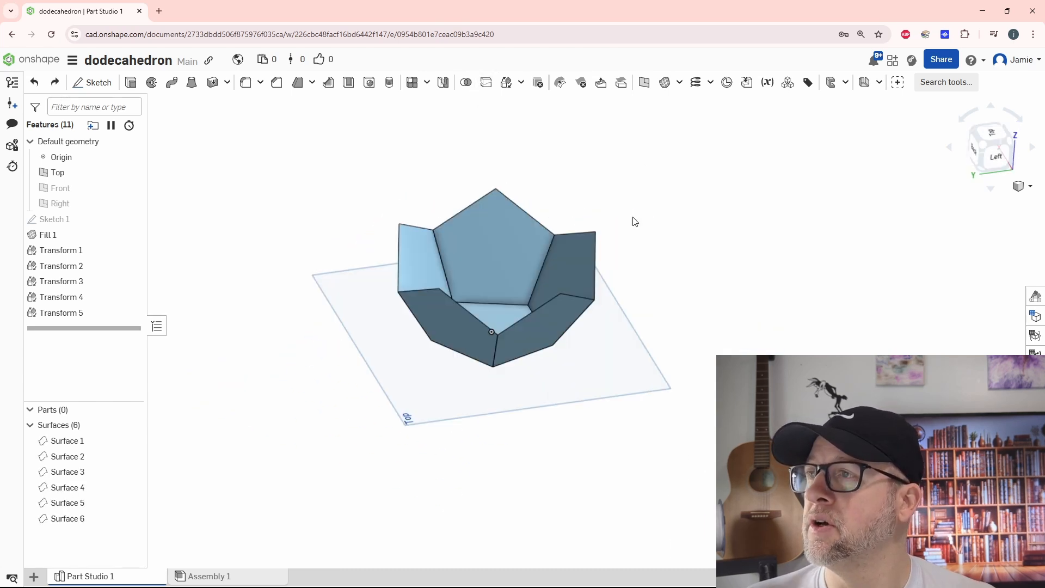
{"action": "left_click", "coordinate": [443, 83]}
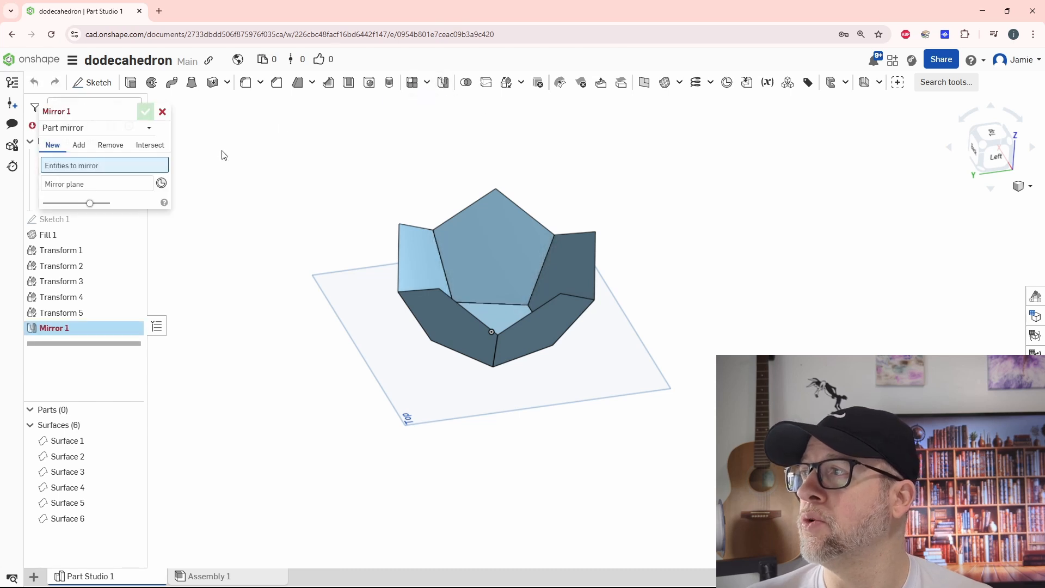
{"action": "left_click", "coordinate": [30, 426]}
{"action": "left_click", "coordinate": [30, 425]}
{"action": "left_click", "coordinate": [54, 441]}
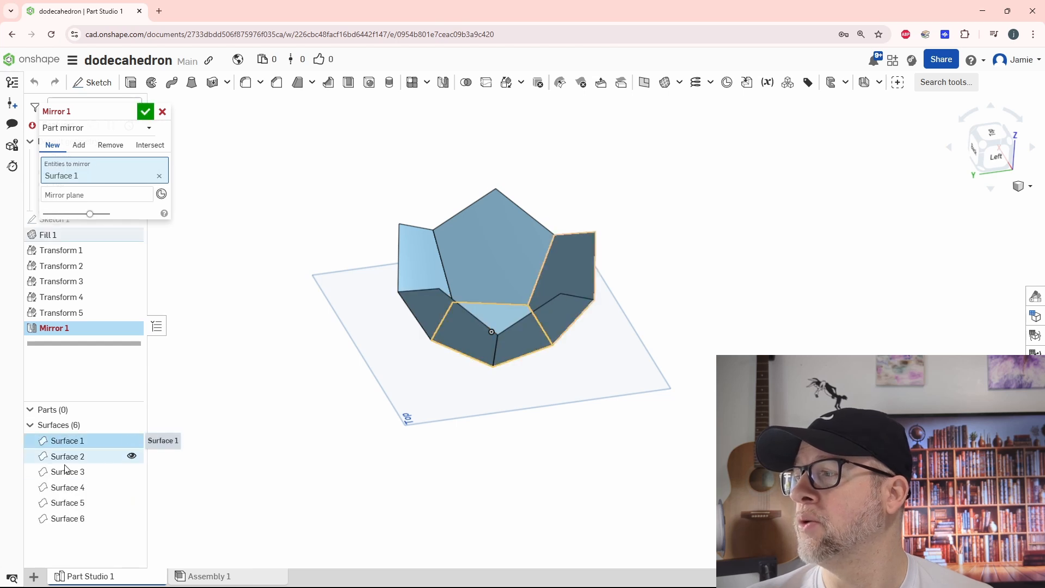
{"action": "left_click", "coordinate": [71, 519], "text": "shift"}
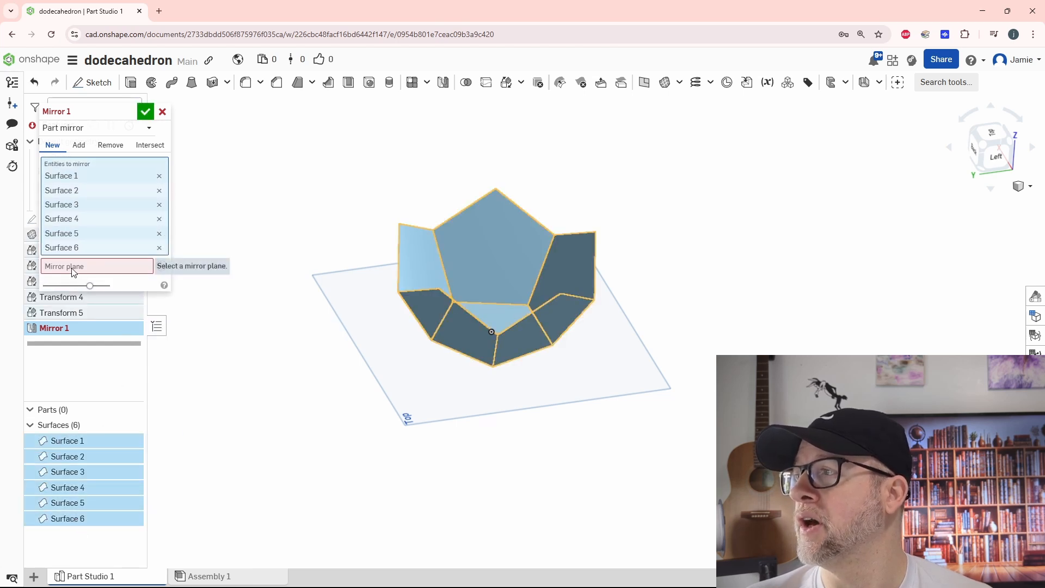
Use the base pentagon's face as the mirror plane and finish the mirror
{"action": "left_click", "coordinate": [73, 266]}
{"action": "right_click_drag", "start_coordinate": [419, 435], "coordinate": [419, 415]}
{"action": "right_click_drag", "start_coordinate": [481, 352], "coordinate": [492, 347]}
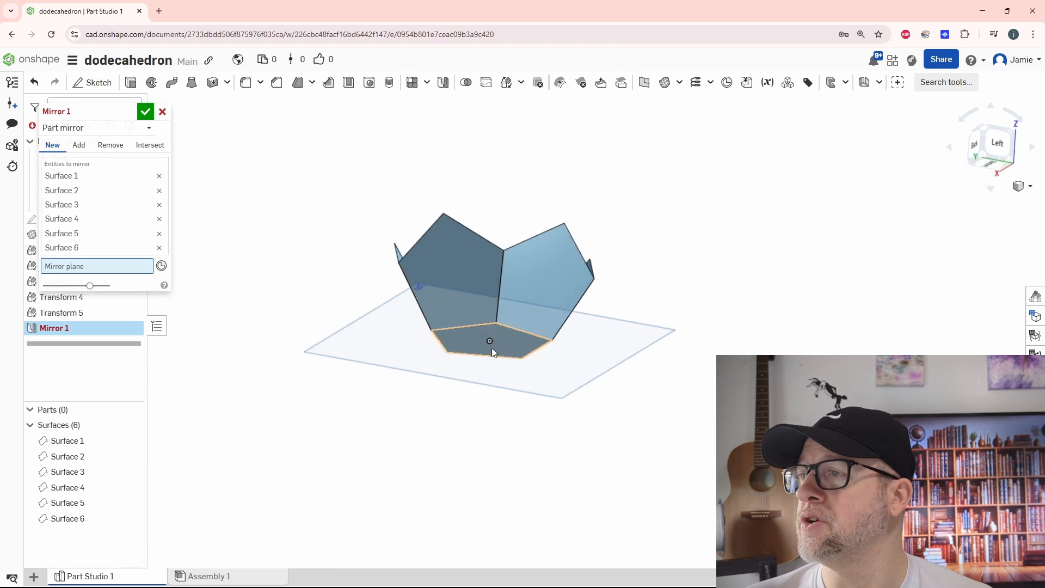
{"action": "left_click", "coordinate": [492, 344]}
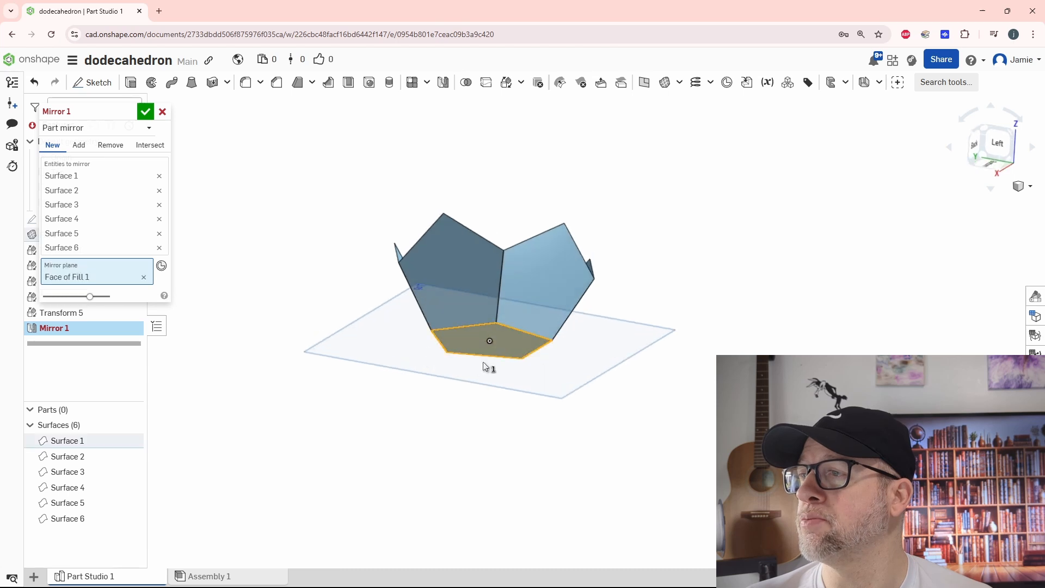
{"action": "left_click", "coordinate": [145, 111]}
Set up a Rotate transform of the mirrored surfaces, Surface 7 to Surface 12, about a mate connector at the base pentagon's centre
{"action": "right_click_drag", "start_coordinate": [285, 249], "coordinate": [289, 274]}
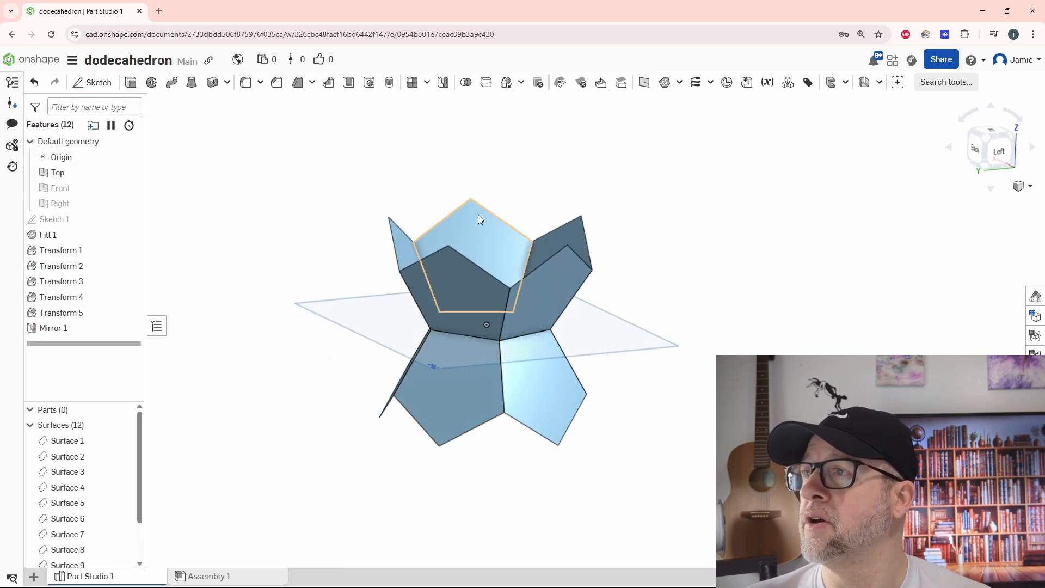
{"action": "left_click", "coordinate": [507, 85]}
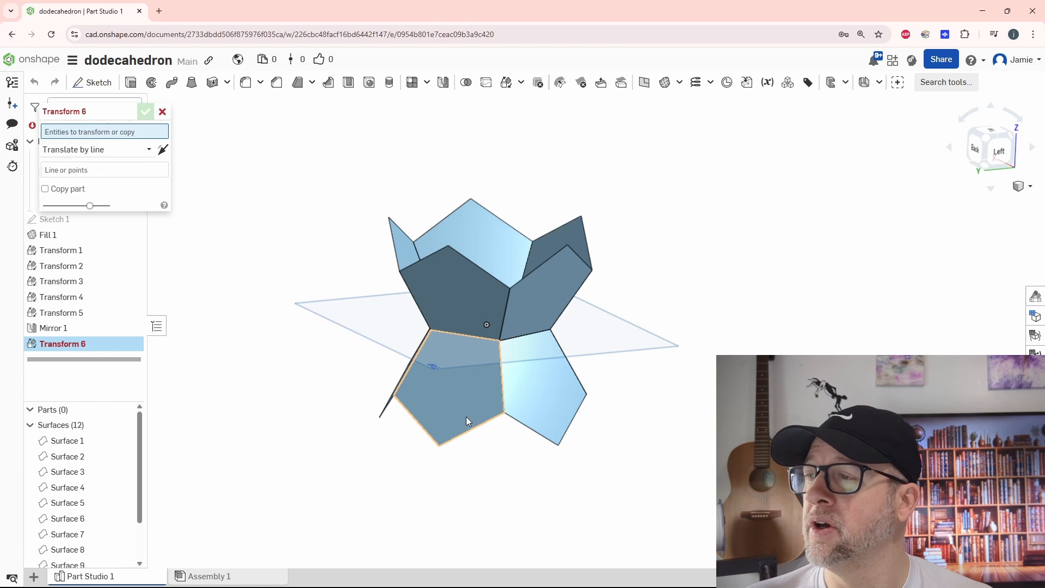
{"action": "scroll", "coordinate": [68, 501], "scroll_direction": "down", "scroll_amount": 1}
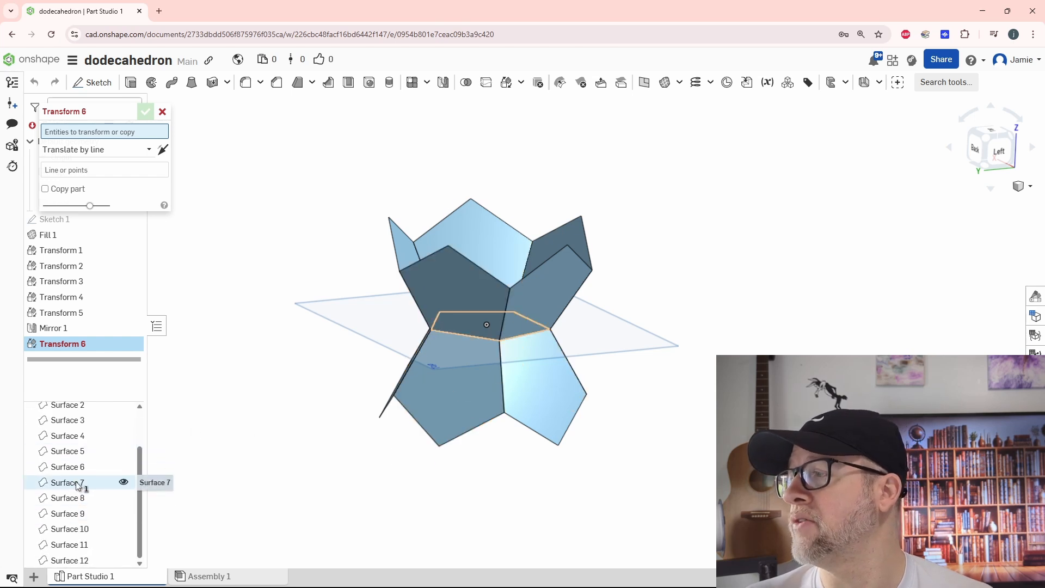
{"action": "left_click", "coordinate": [77, 483]}
{"action": "left_click", "coordinate": [84, 561], "text": "shift"}
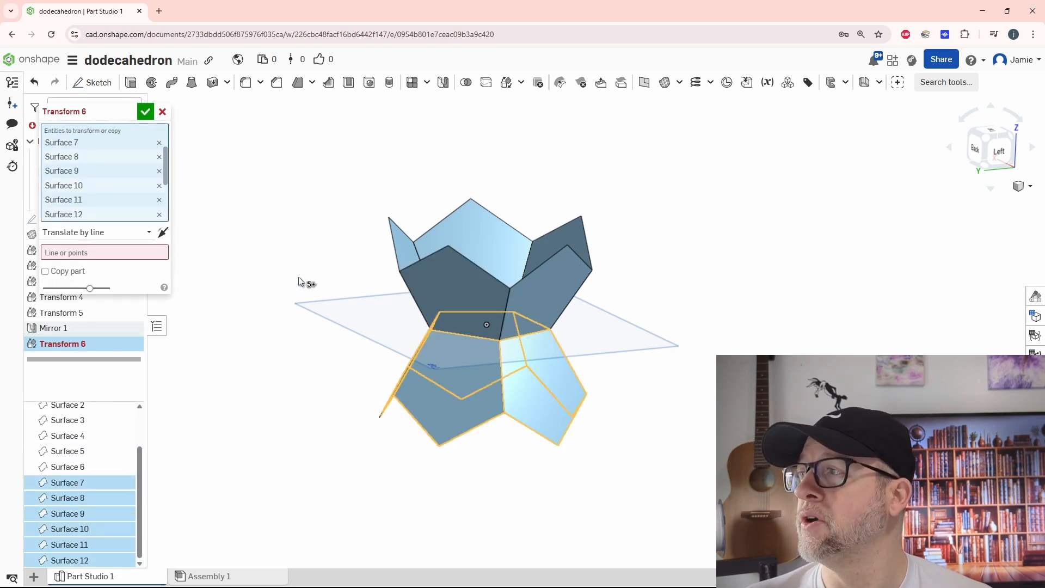
{"action": "left_click", "coordinate": [93, 231]}
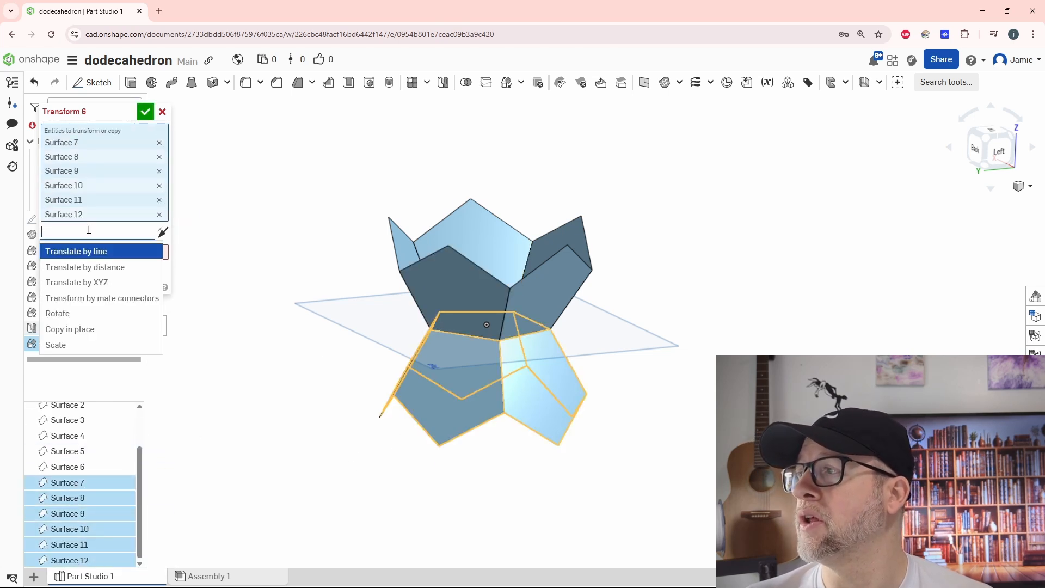
{"action": "left_click", "coordinate": [81, 314]}
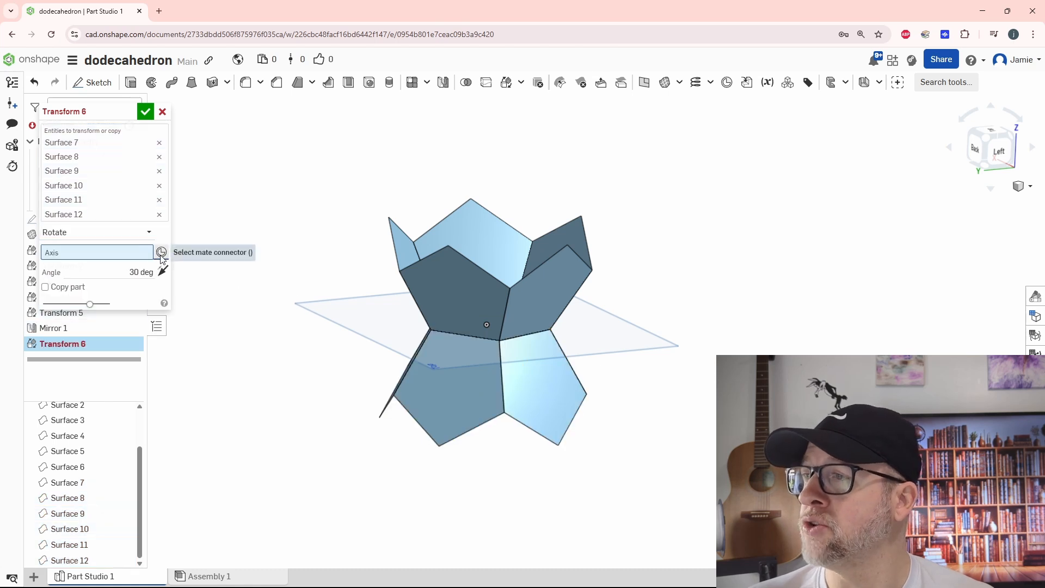
{"action": "right_click_drag", "start_coordinate": [391, 296], "coordinate": [383, 326]}
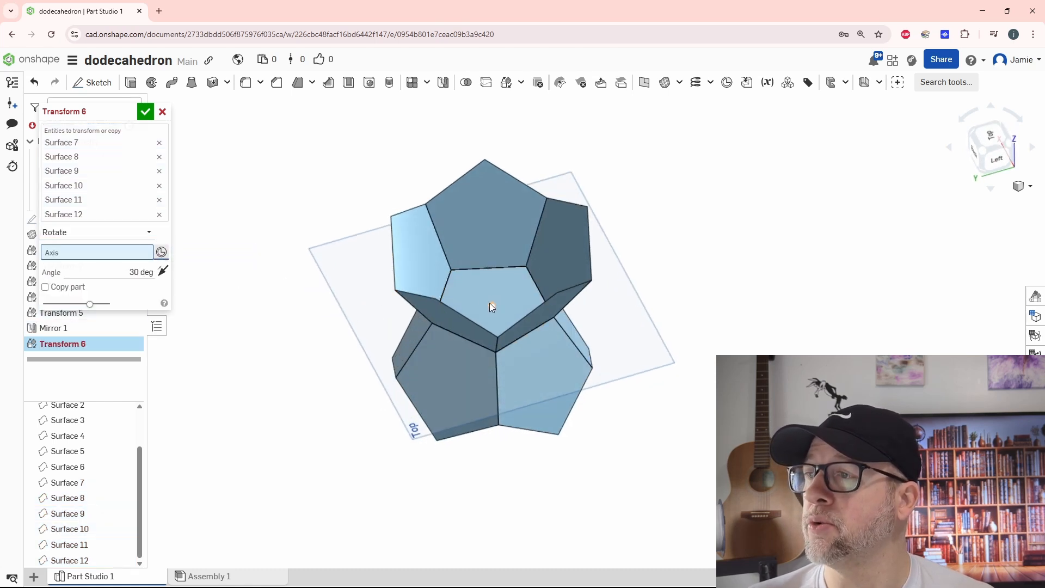
{"action": "left_click", "coordinate": [493, 307]}
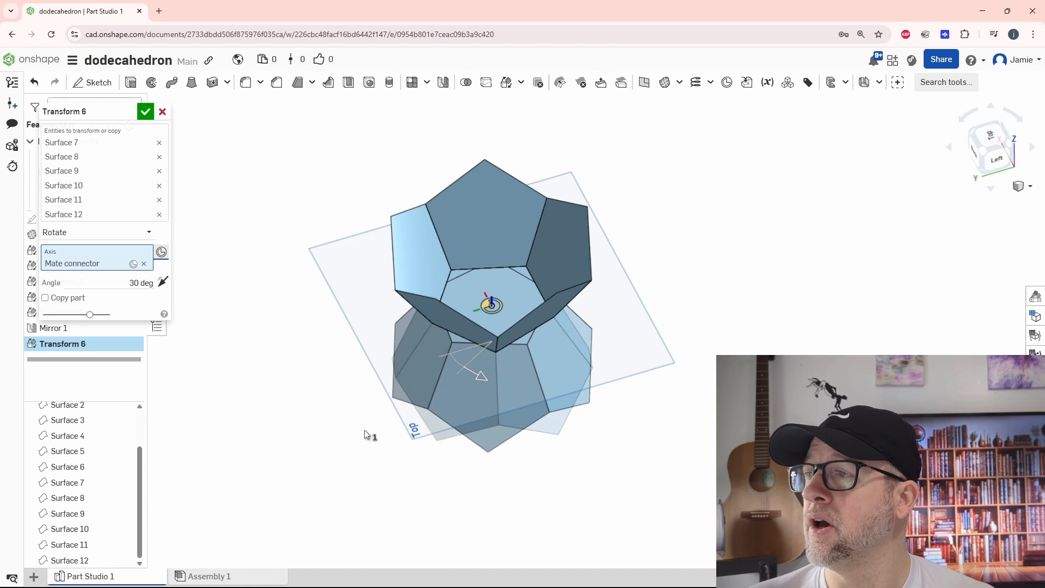
{"action": "right_click_drag", "start_coordinate": [528, 451], "coordinate": [547, 439]}
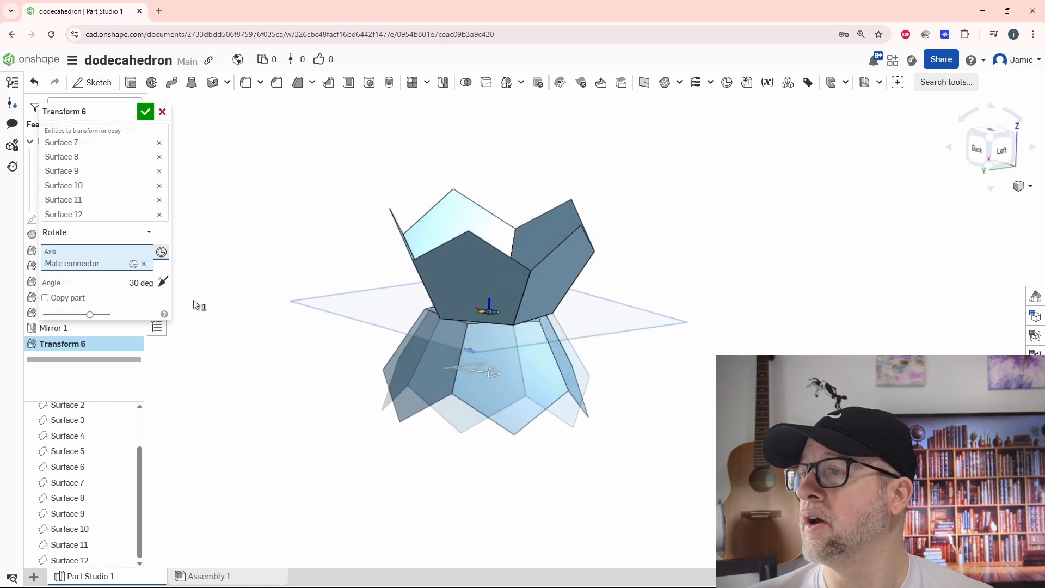
Set the rotation angle of the mirrored surfaces to 360/5/2 degrees and finish the transform
{"action": "left_click", "coordinate": [139, 283]}
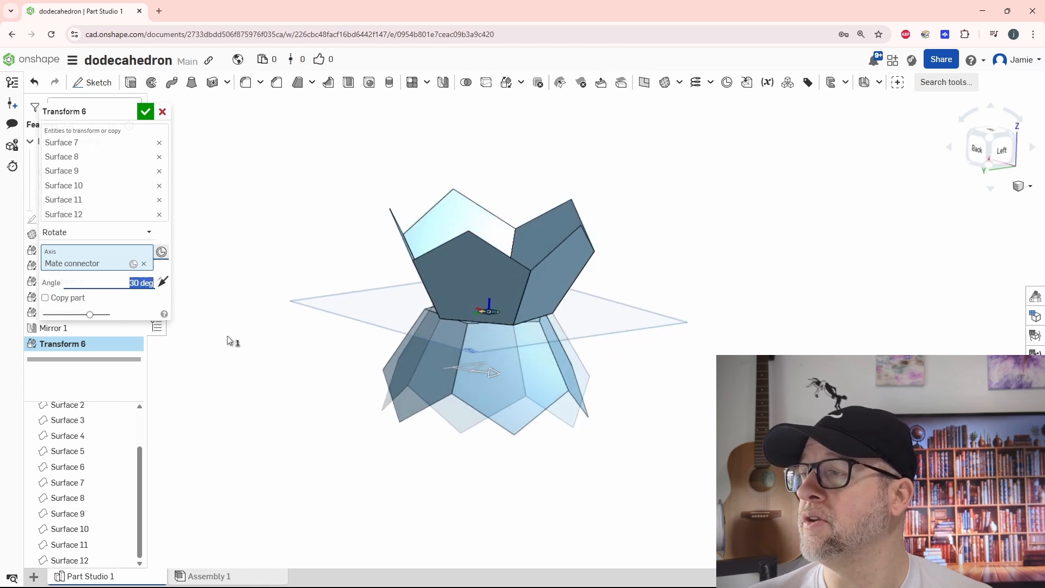
{"action": "type", "text": "360"}
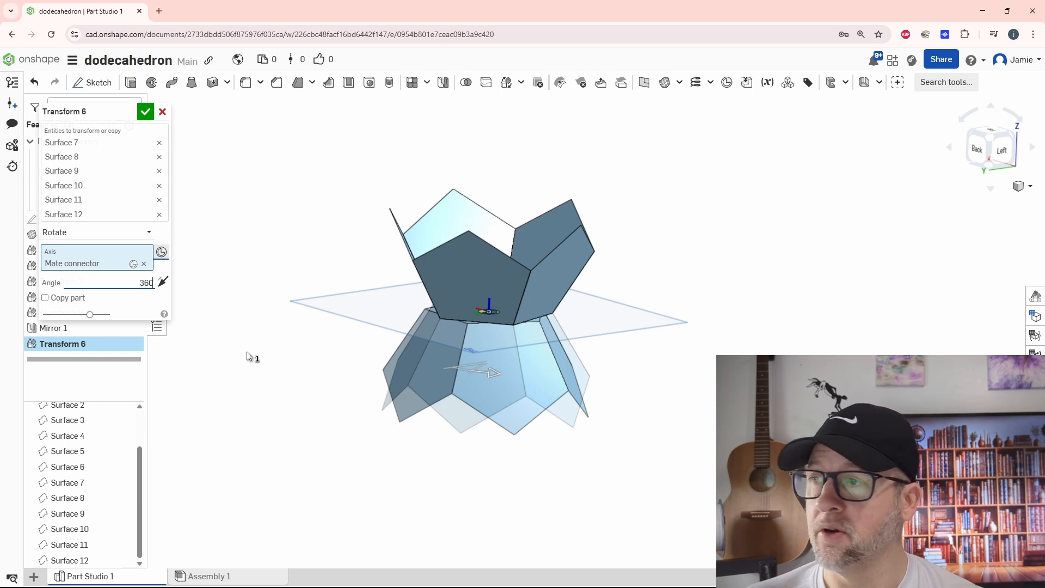
{"action": "type", "text": "/"}
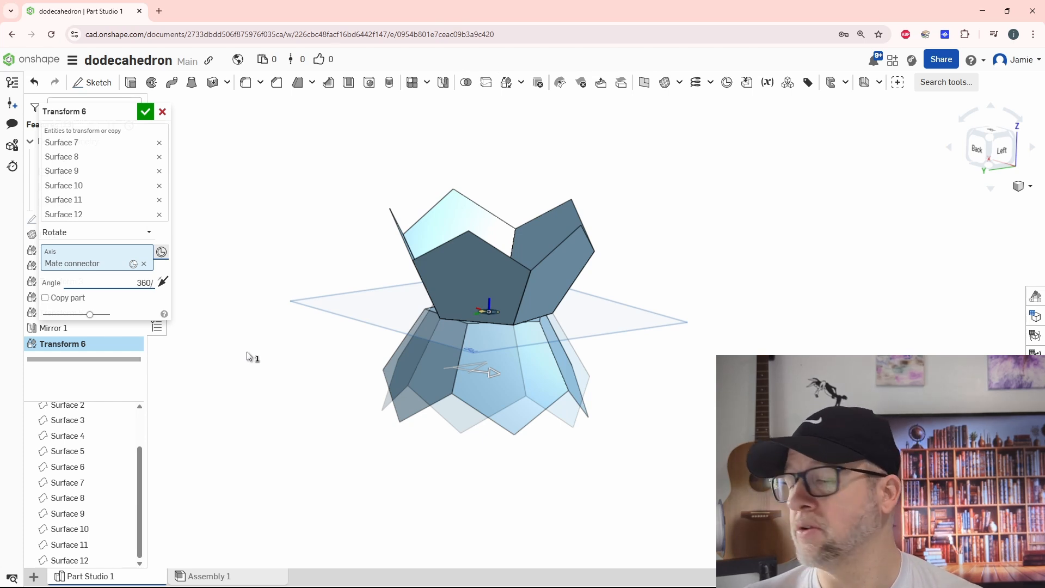
{"action": "type", "text": "5"}
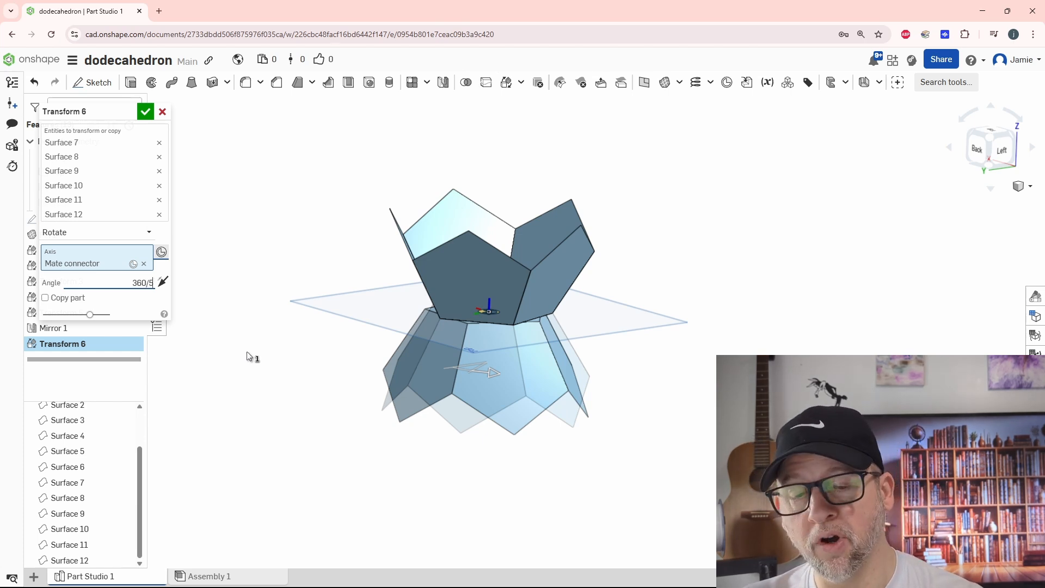
{"action": "type", "text": "/2"}
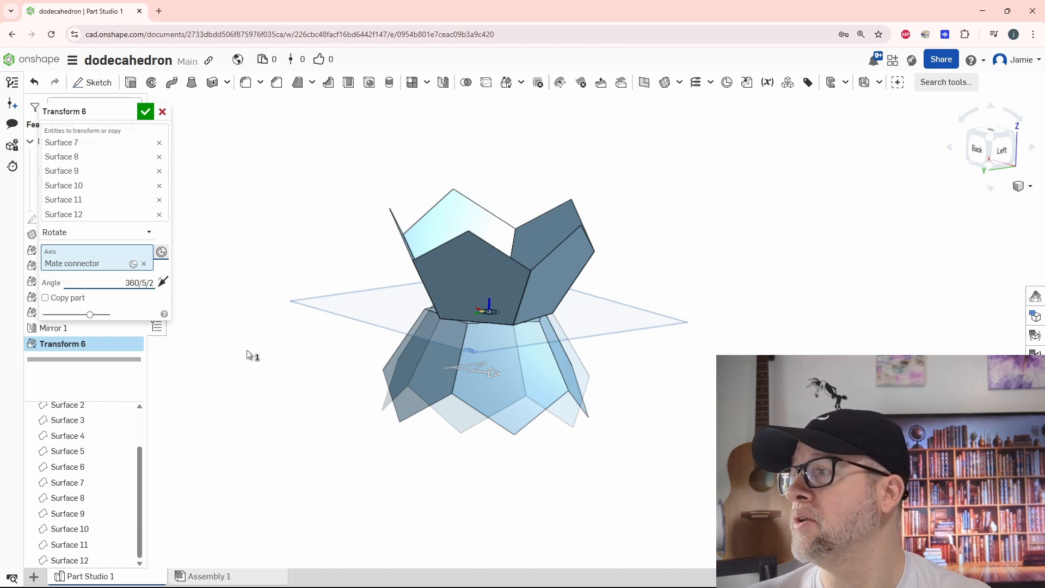
{"action": "left_click", "coordinate": [145, 112]}
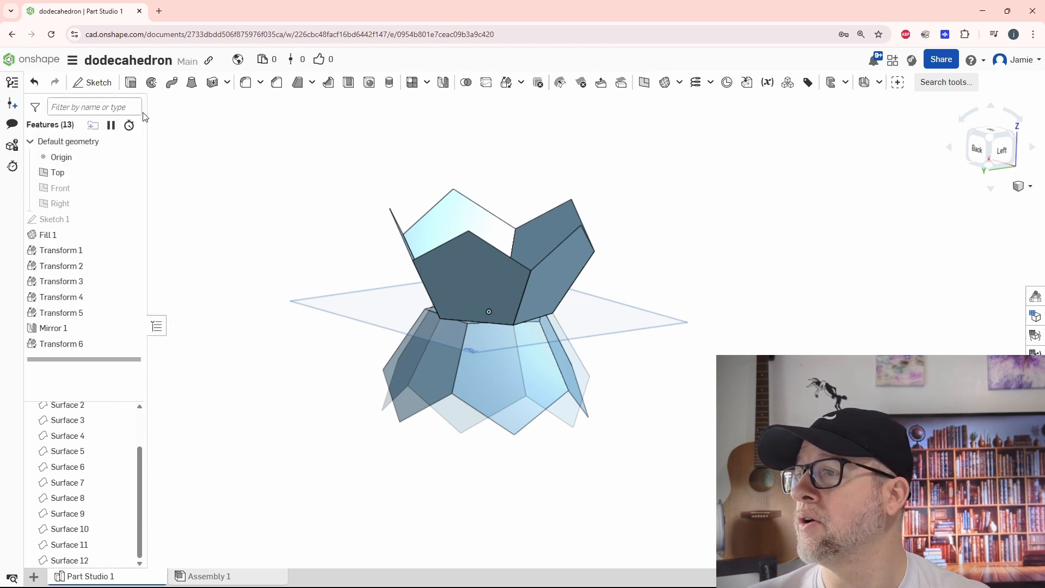
Set up a Translate by line transform of the mirrored surfaces, Surface 7 to Surface 12
{"action": "key", "text": "shift+3"}
{"action": "right_click_drag", "start_coordinate": [693, 355], "coordinate": [699, 373]}
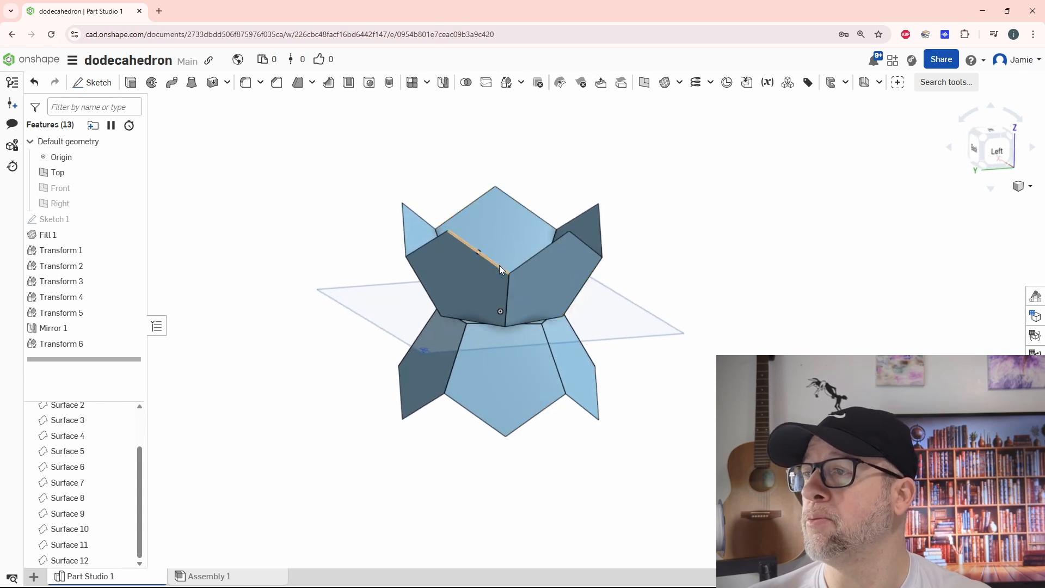
{"action": "left_click", "coordinate": [506, 82]}
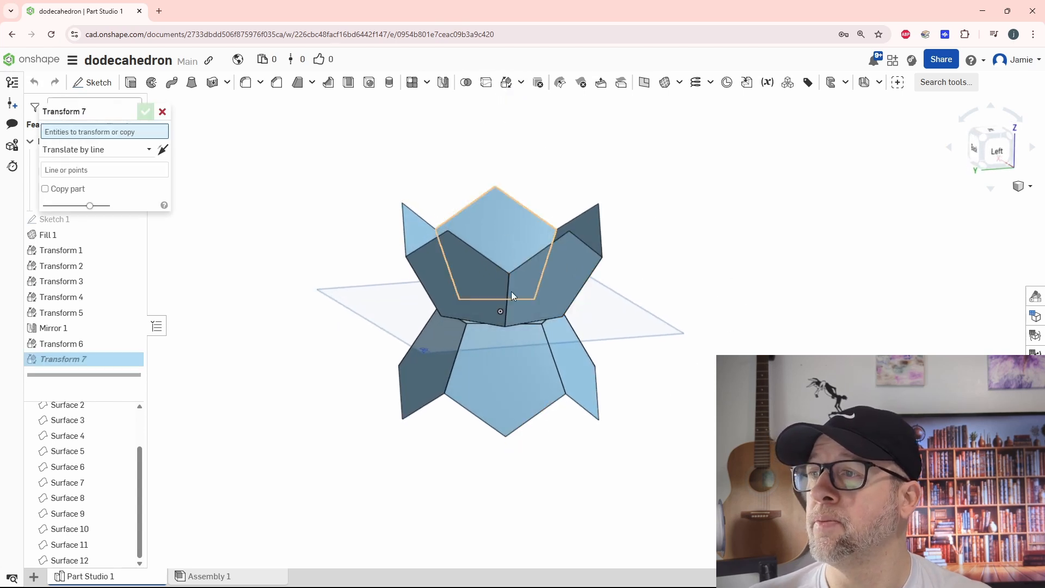
{"action": "left_click", "coordinate": [67, 483]}
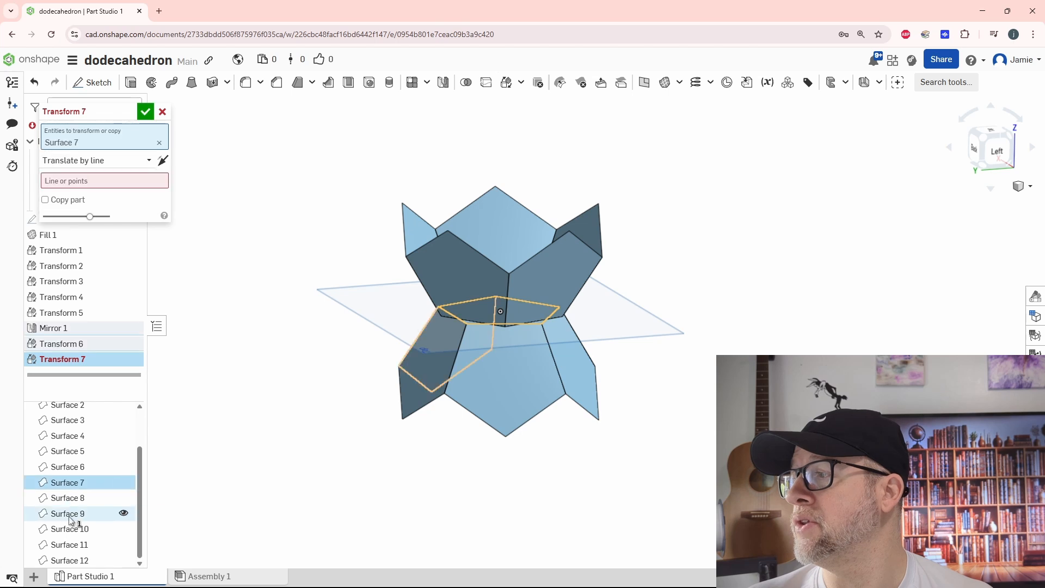
{"action": "left_click", "coordinate": [76, 563], "text": "shift"}
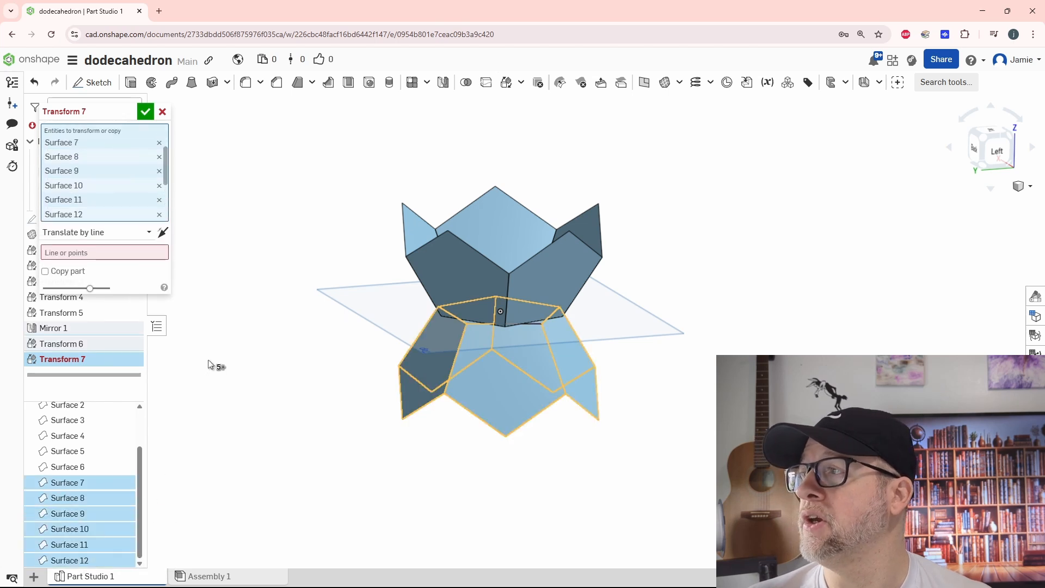
{"action": "left_click", "coordinate": [99, 234]}
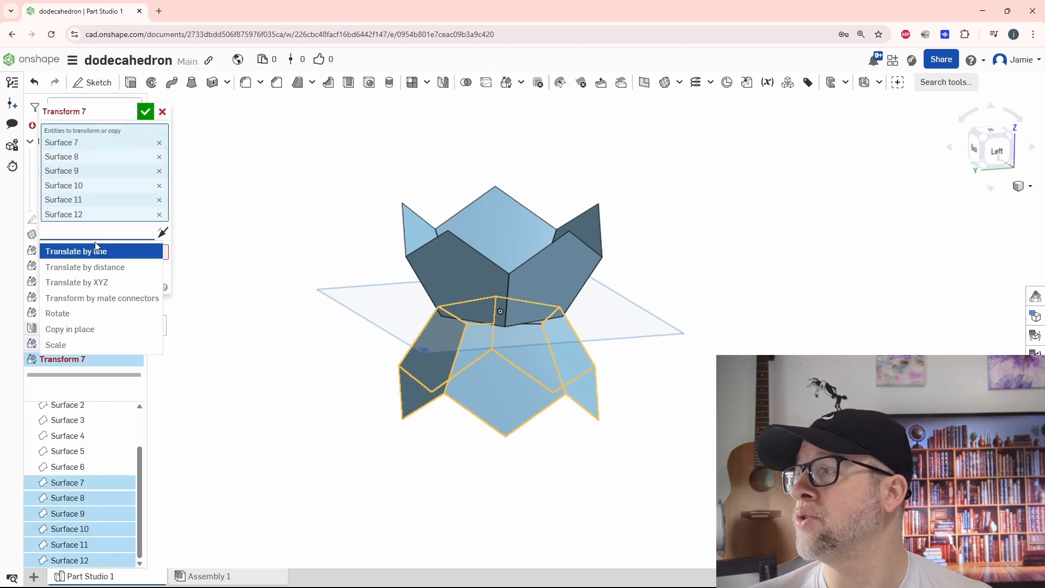
{"action": "left_click", "coordinate": [95, 249]}
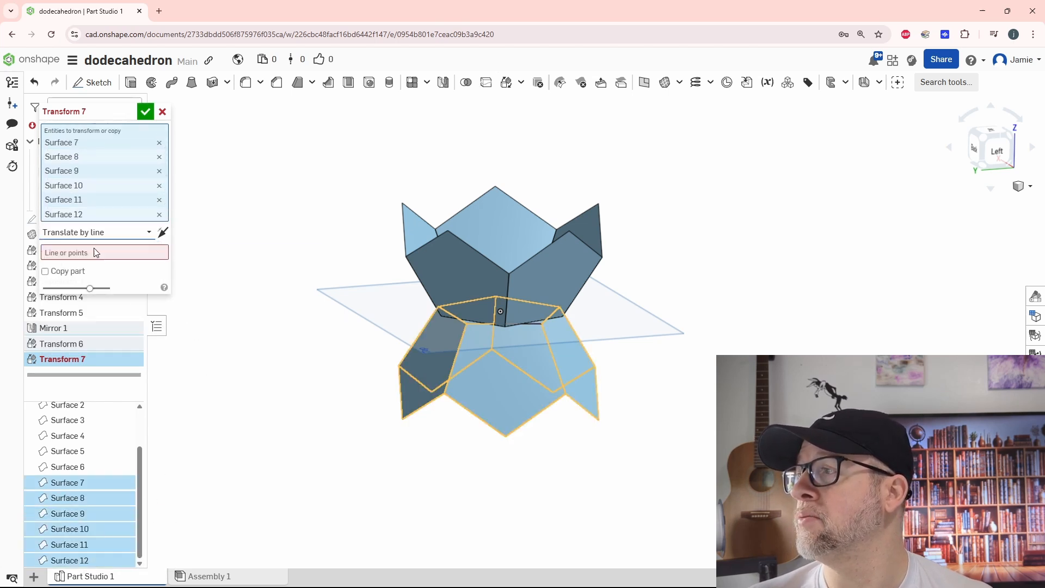
Translate the mirrored half from its lowest front vertex to the upper half's front notch vertex, and finish the transform
{"action": "left_click", "coordinate": [506, 437]}
{"action": "left_click", "coordinate": [509, 275]}
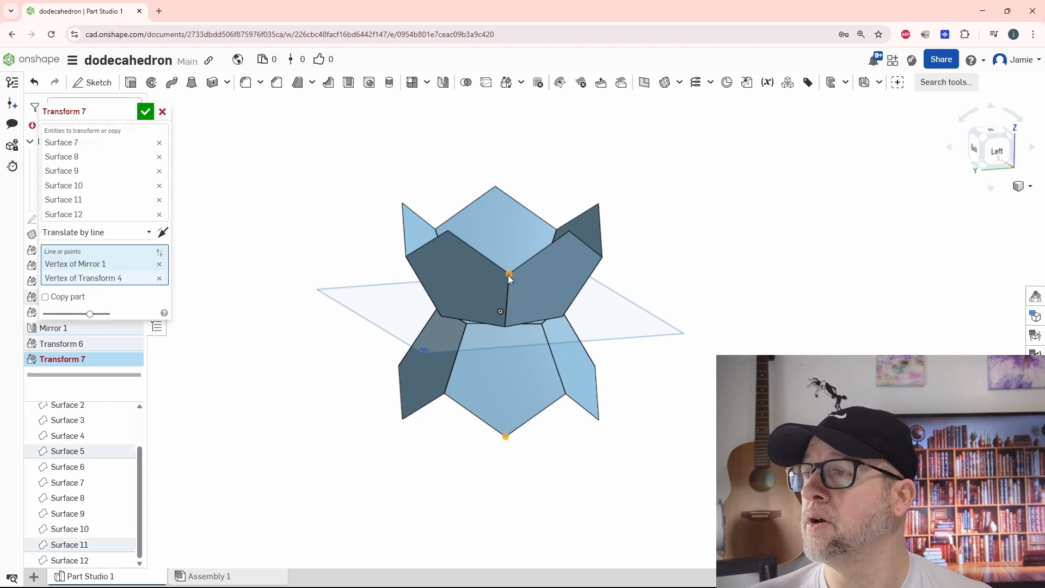
{"action": "left_click", "coordinate": [145, 113]}
{"action": "right_click_drag", "start_coordinate": [701, 322], "coordinate": [746, 350]}
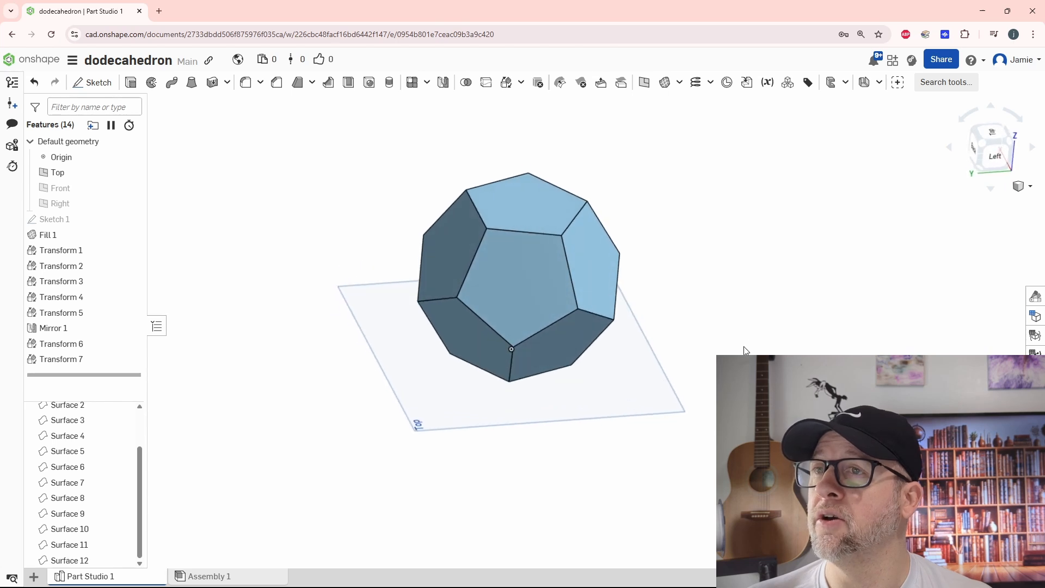
Enclose all twelve surfaces, Surface 1 to Surface 12, into a new solid part without keeping the tools
{"action": "left_click", "coordinate": [943, 87]}
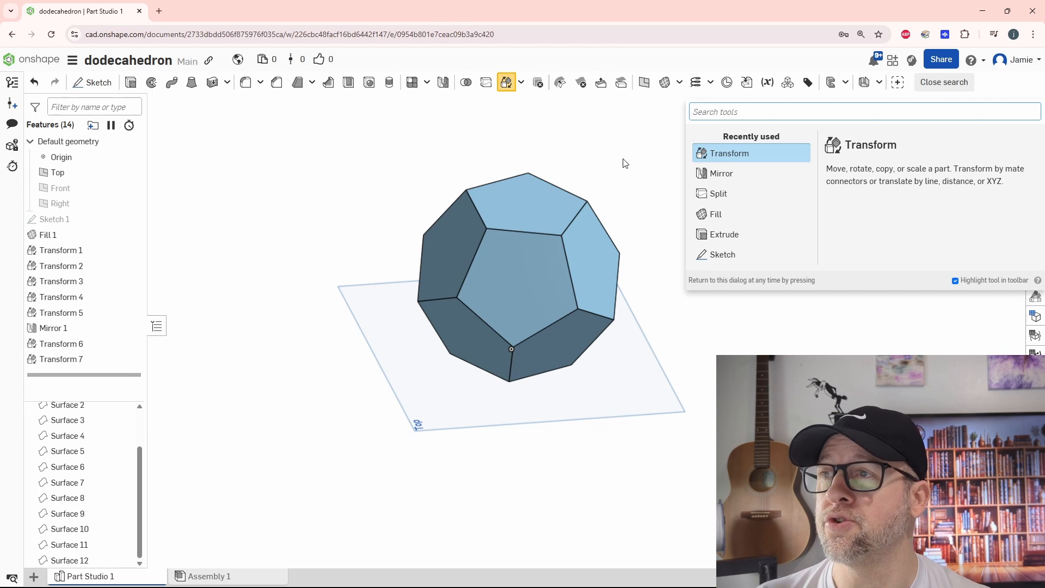
{"action": "left_click", "coordinate": [624, 184]}
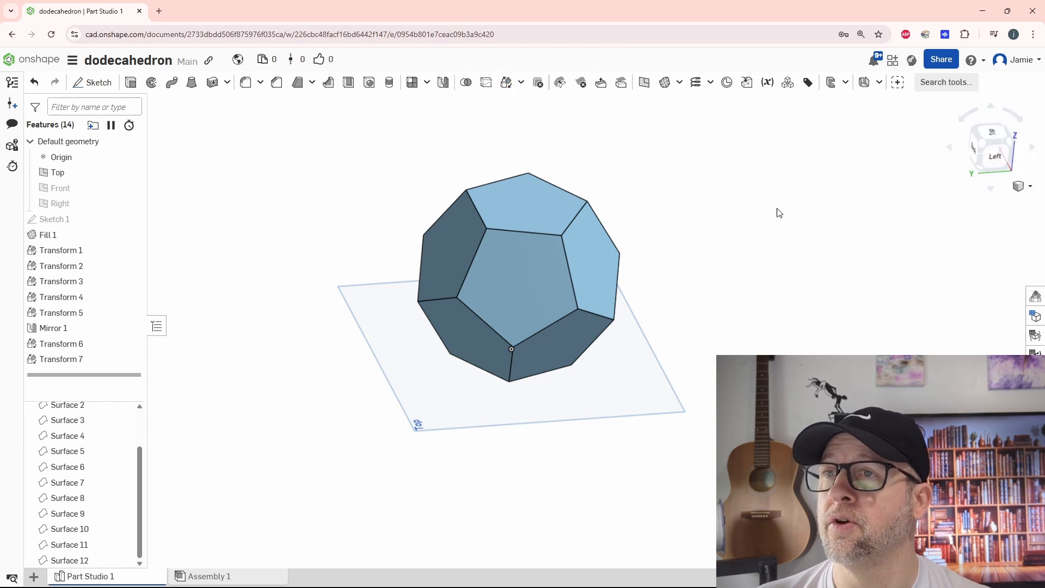
{"action": "left_click", "coordinate": [938, 87]}
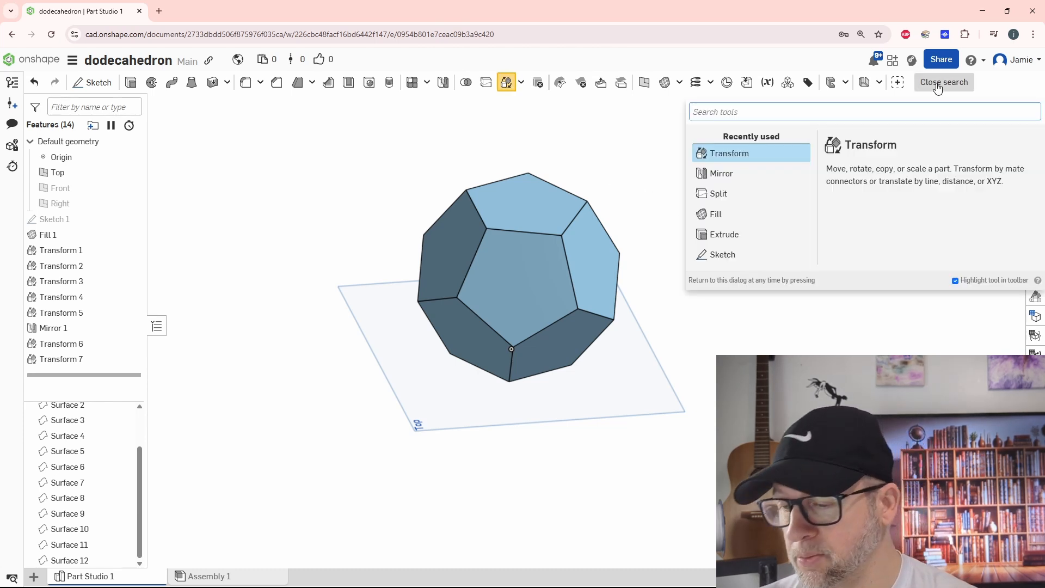
{"action": "type", "text": "e"}
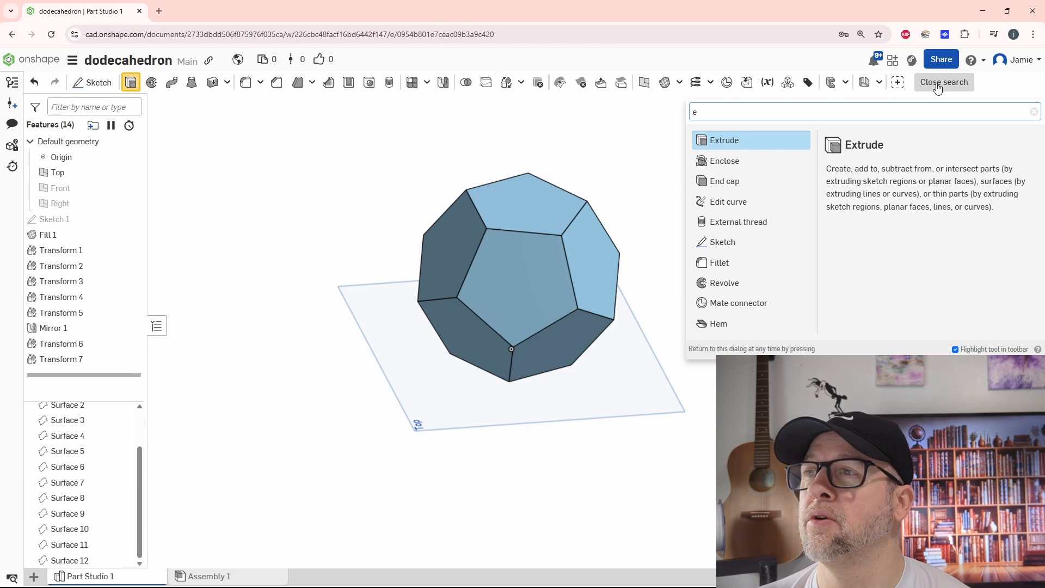
{"action": "type", "text": "nclo"}
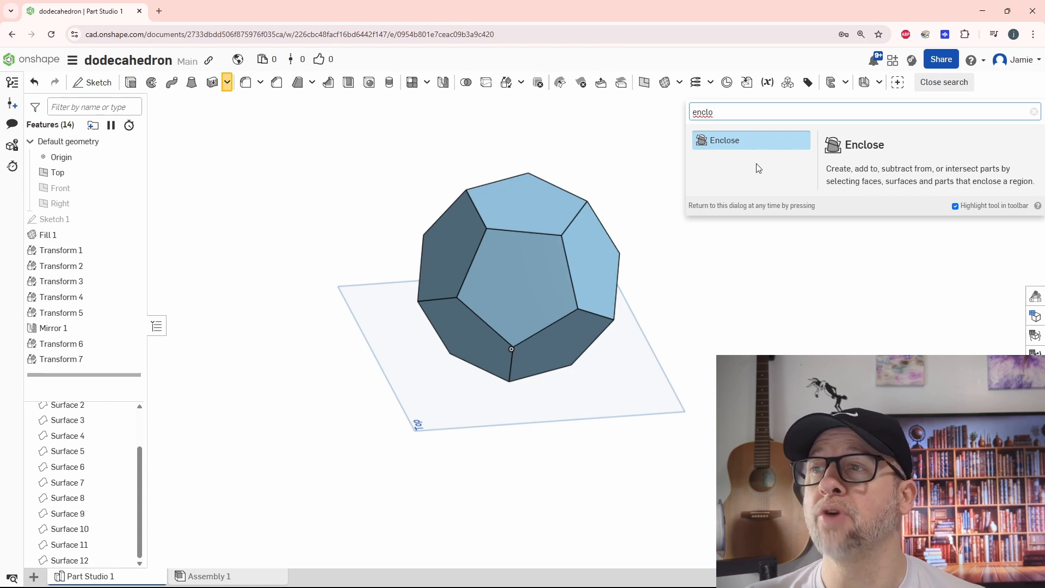
{"action": "left_click", "coordinate": [726, 143]}
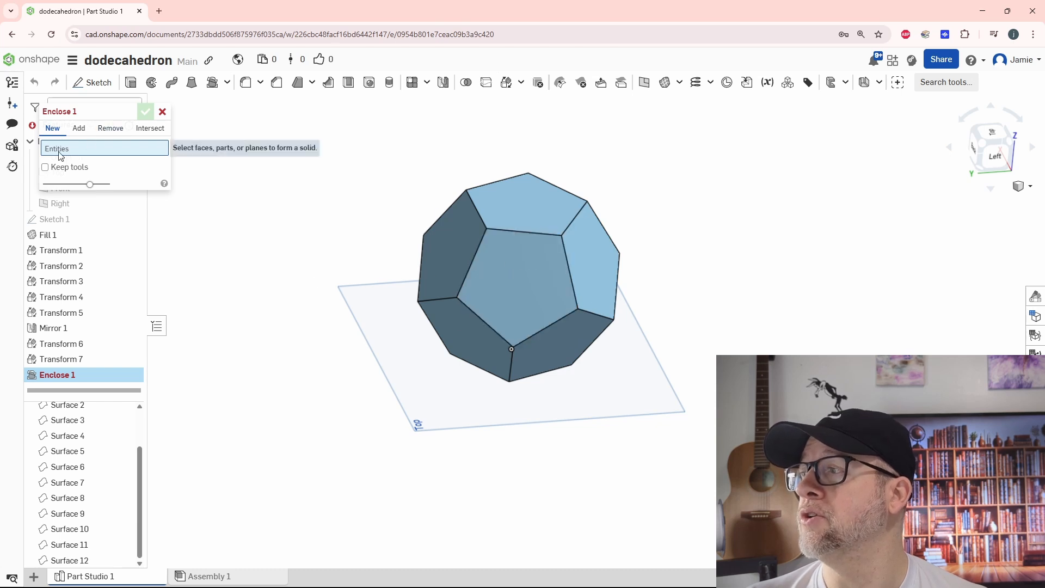
{"action": "scroll", "coordinate": [63, 490], "scroll_direction": "up", "scroll_amount": 2}
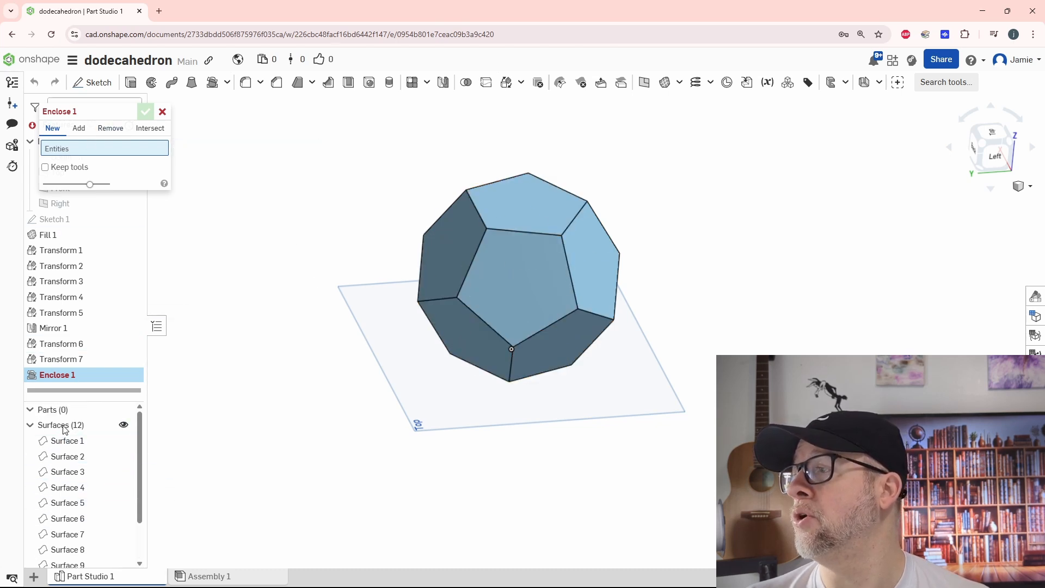
{"action": "left_click", "coordinate": [75, 441]}
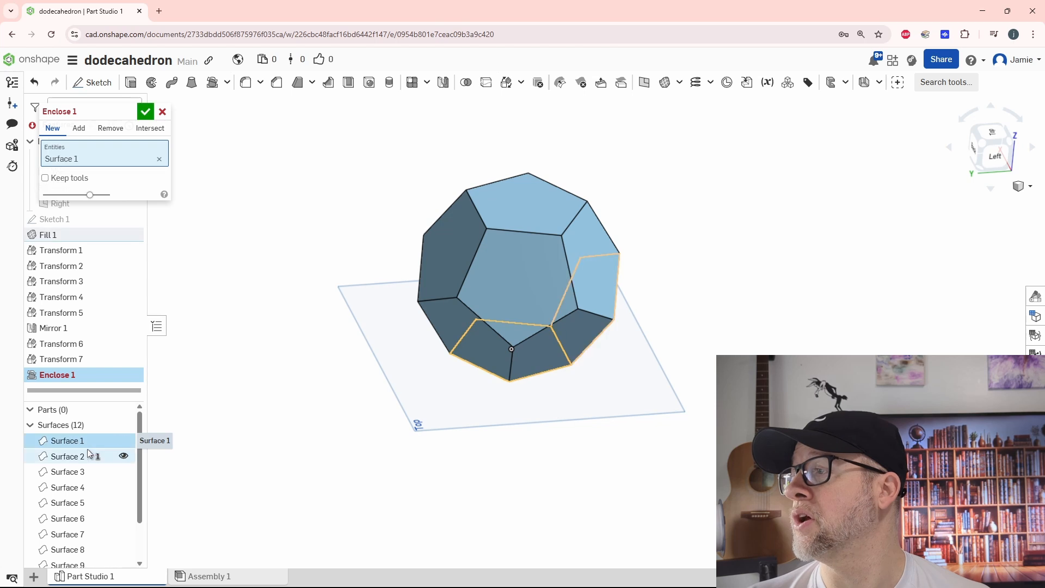
{"action": "scroll", "coordinate": [74, 490], "scroll_direction": "down", "scroll_amount": 2}
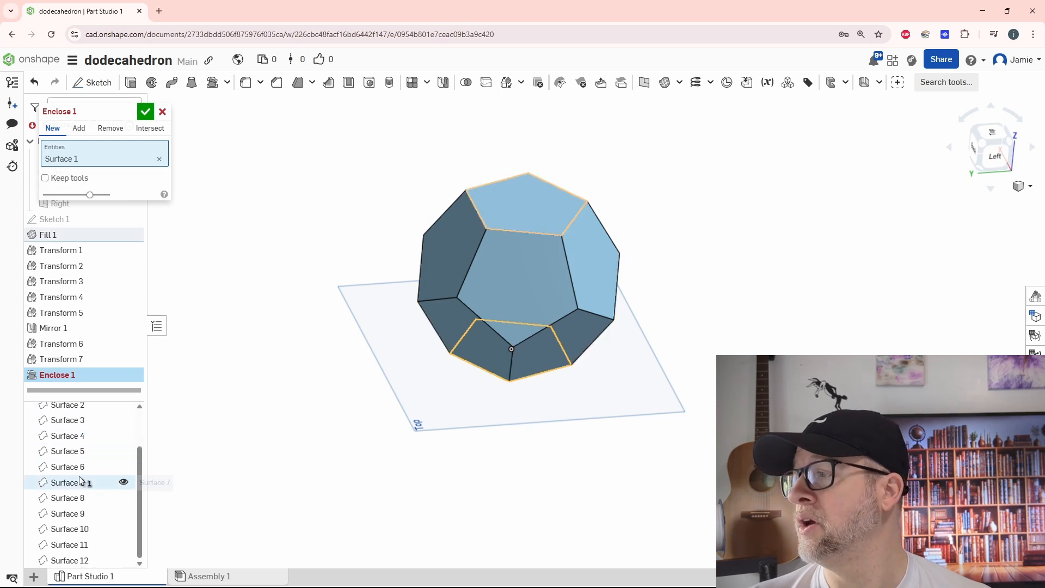
{"action": "left_click", "coordinate": [77, 559], "text": "shift"}
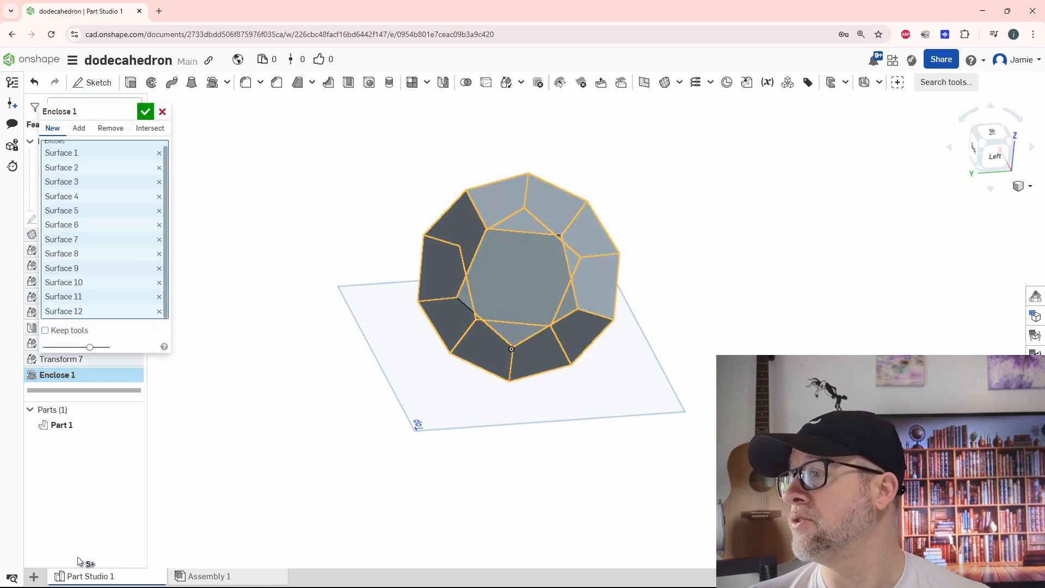
{"action": "left_click", "coordinate": [145, 113]}
{"action": "right_click_drag", "start_coordinate": [232, 415], "coordinate": [226, 401]}
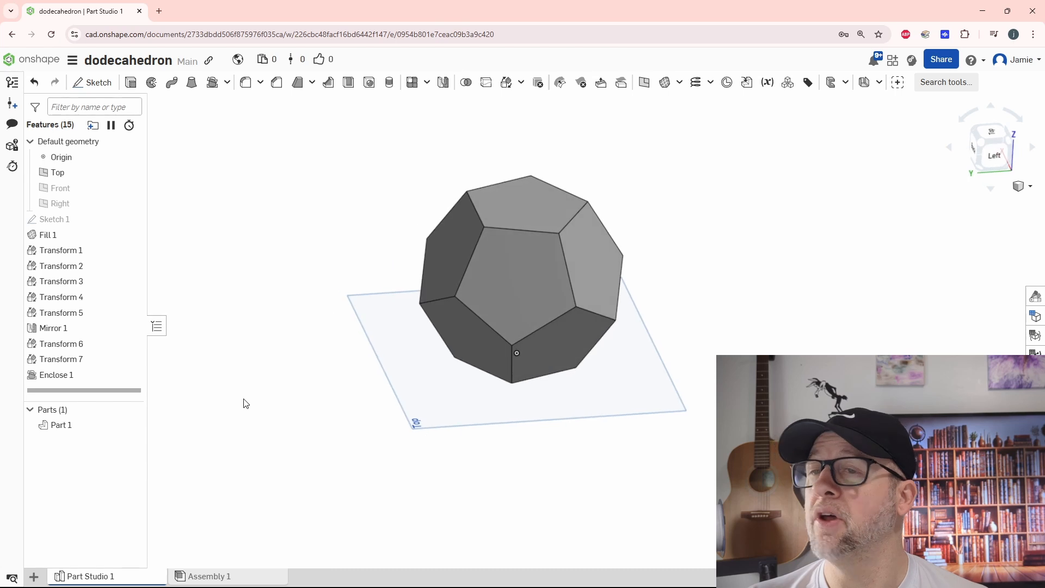
Inspect the solid's interior with a section view offset about 36 mm inward from the top face, and turn the section view off
{"action": "left_click", "coordinate": [1020, 186]}
{"action": "left_click", "coordinate": [967, 364]}
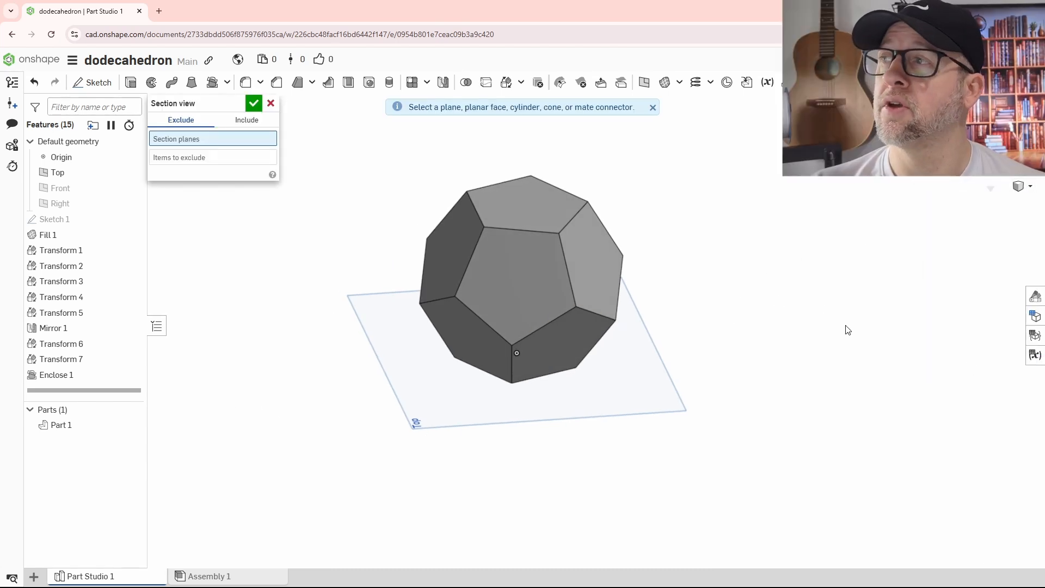
{"action": "left_click", "coordinate": [534, 204]}
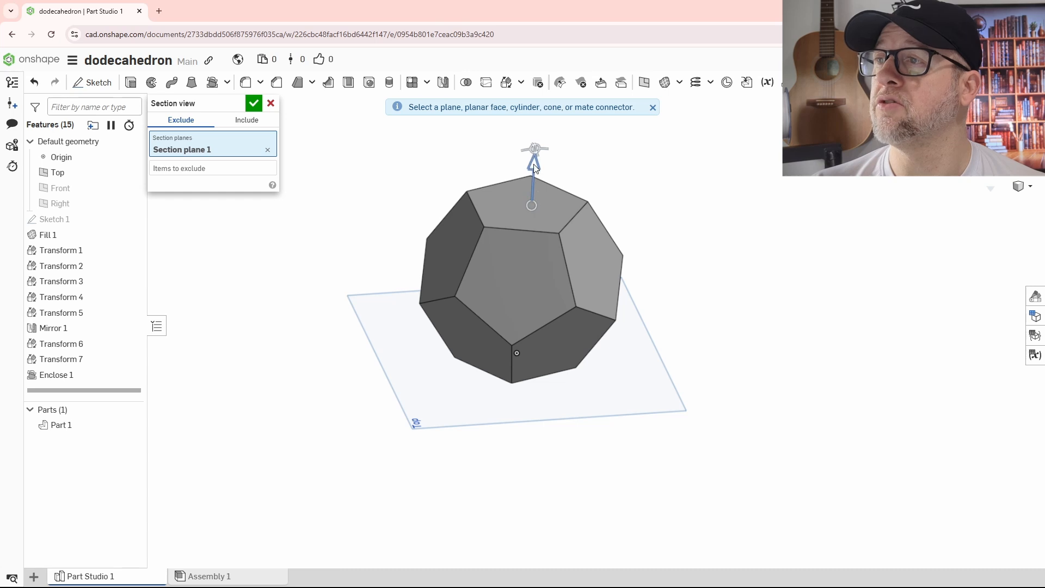
{"action": "left_click_drag", "start_coordinate": [534, 165], "coordinate": [538, 223]}
{"action": "right_click_drag", "start_coordinate": [657, 256], "coordinate": [641, 296]}
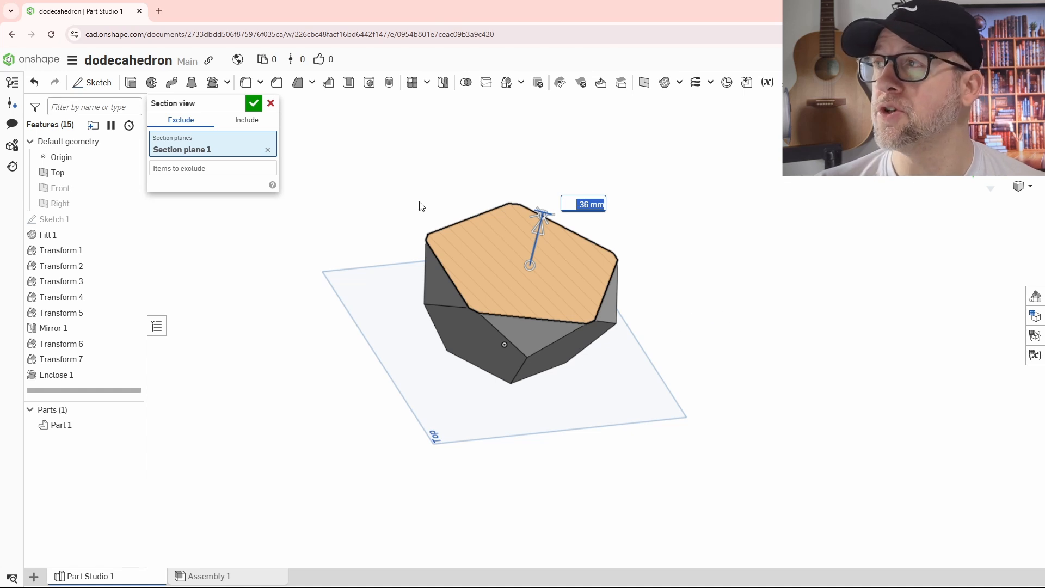
{"action": "left_click", "coordinate": [256, 105]}
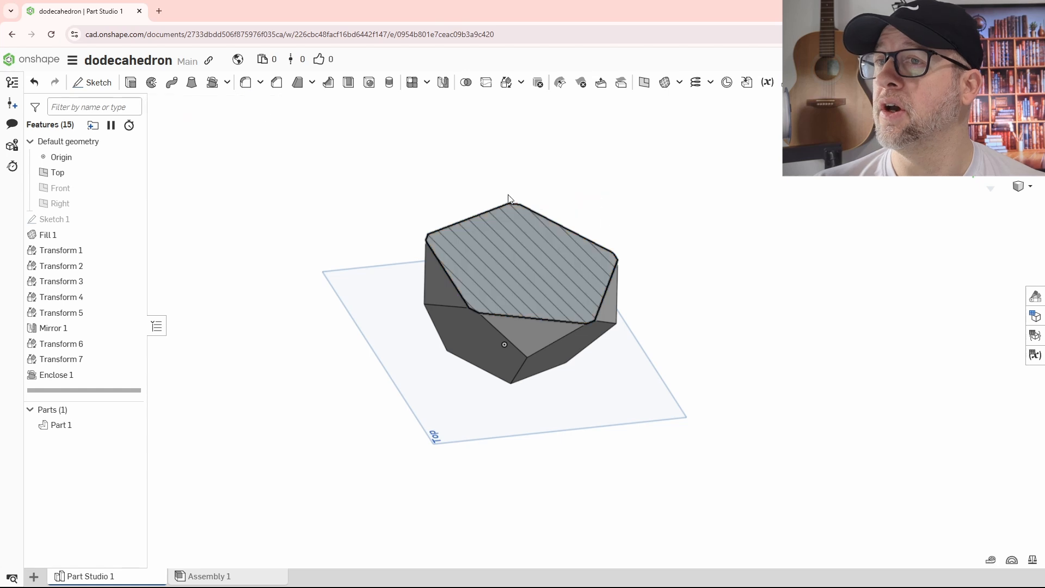
{"action": "left_click", "coordinate": [1021, 185]}
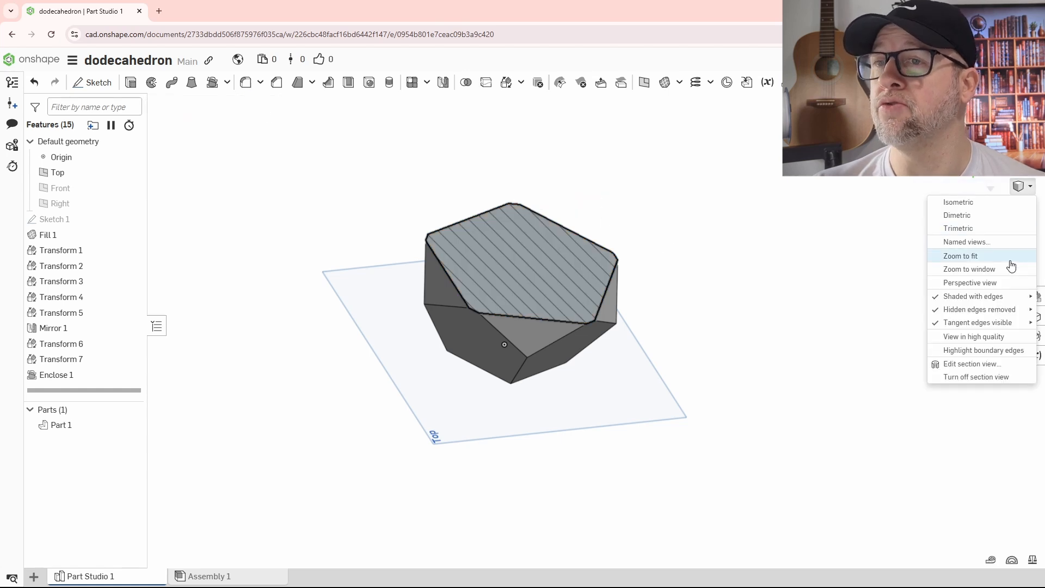
{"action": "left_click", "coordinate": [972, 377]}
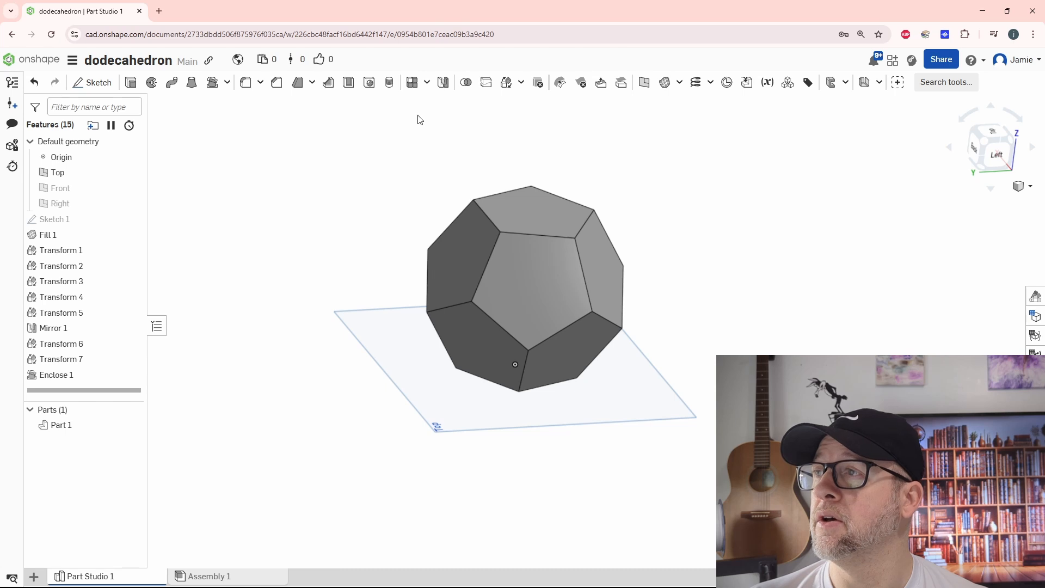
Hollow the dodecahedron, Part 1, with a closed Shell that removes no faces, using a thickness of 0.8 mm
{"action": "left_click", "coordinate": [348, 82]}
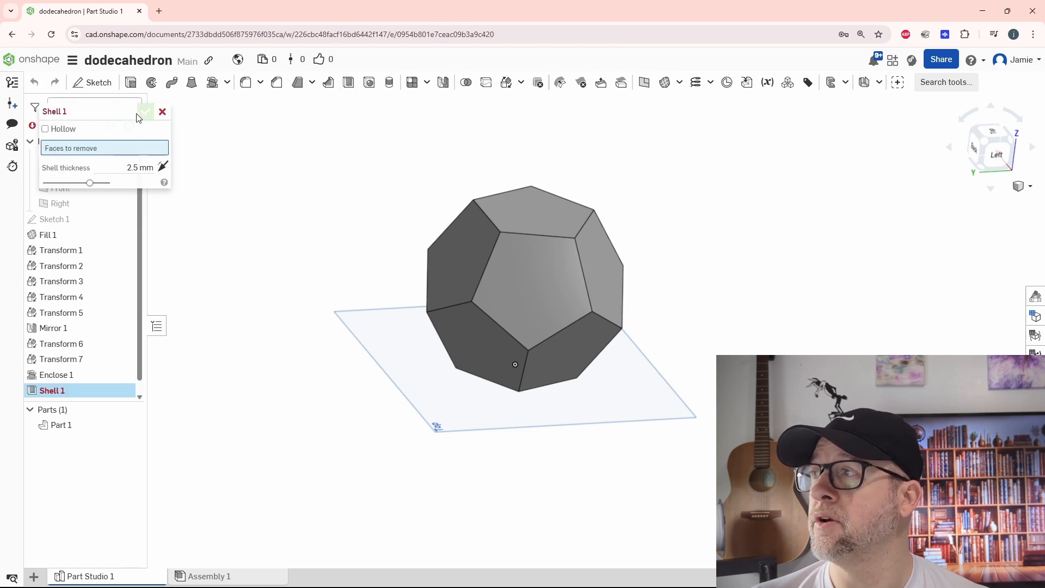
{"action": "left_click", "coordinate": [45, 129]}
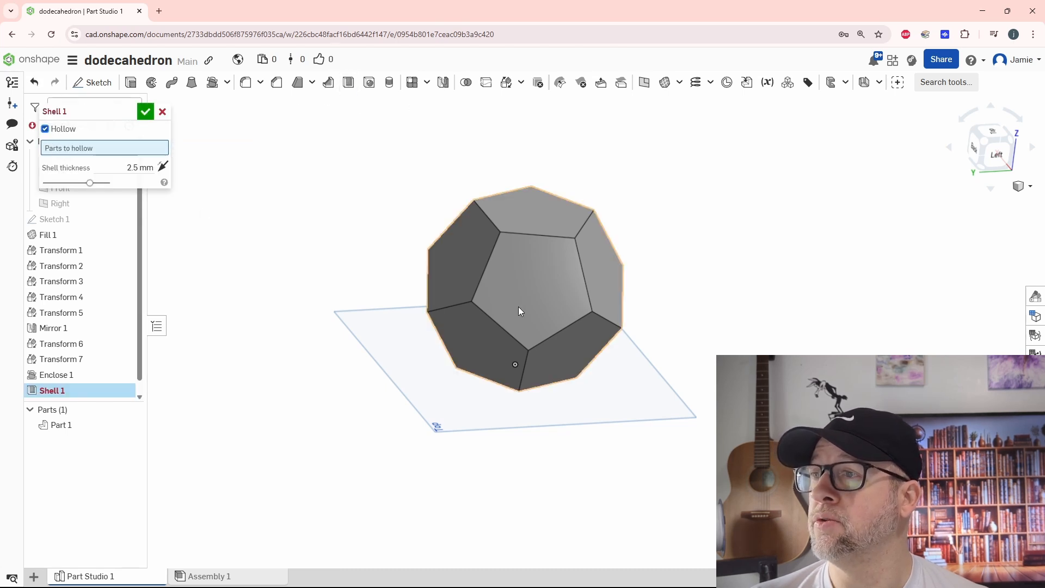
{"action": "left_click", "coordinate": [527, 272]}
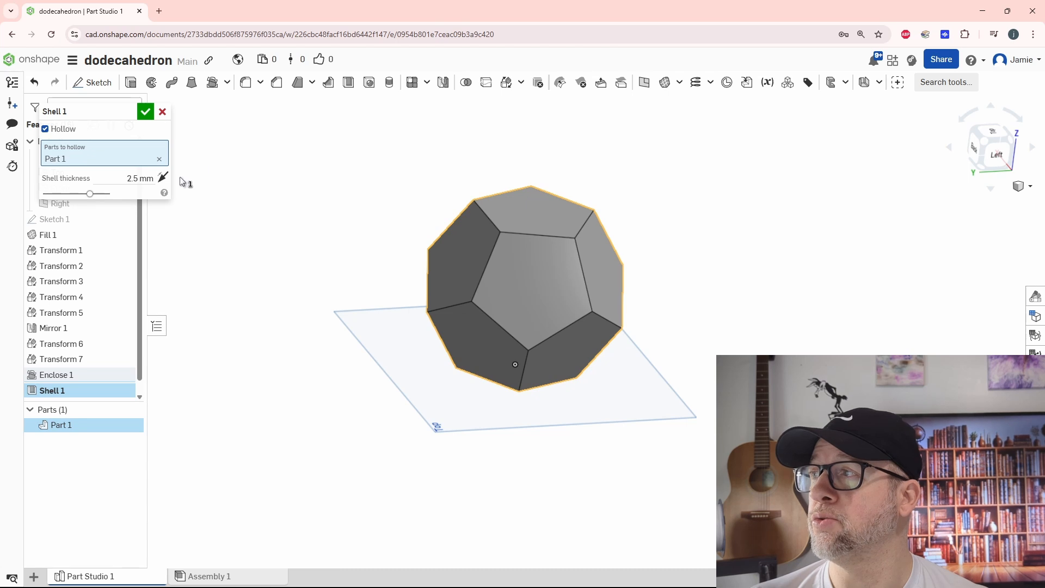
{"action": "left_click", "coordinate": [114, 180]}
{"action": "type", "text": "2"}
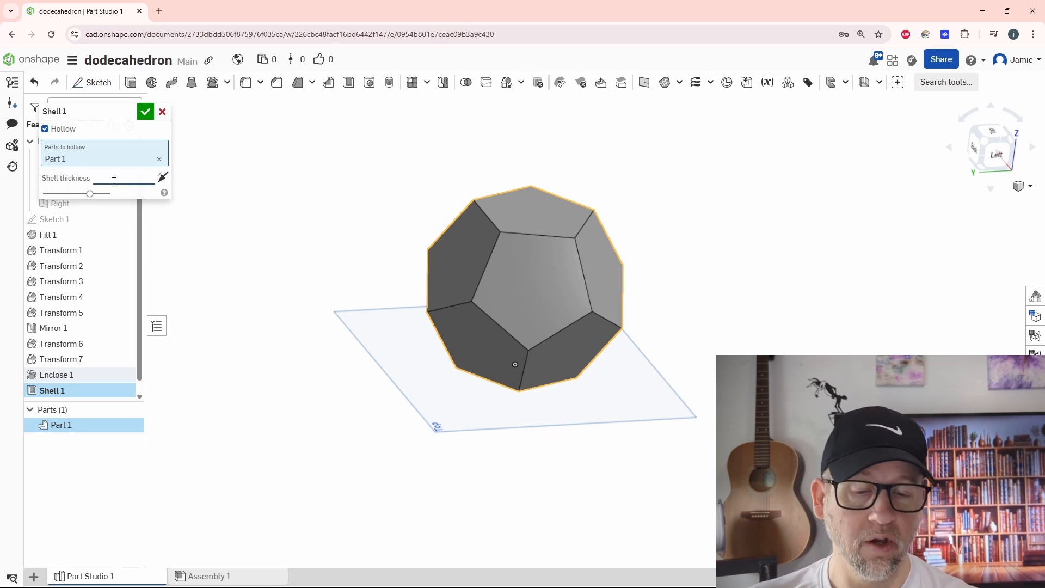
{"action": "key", "text": "Return"}
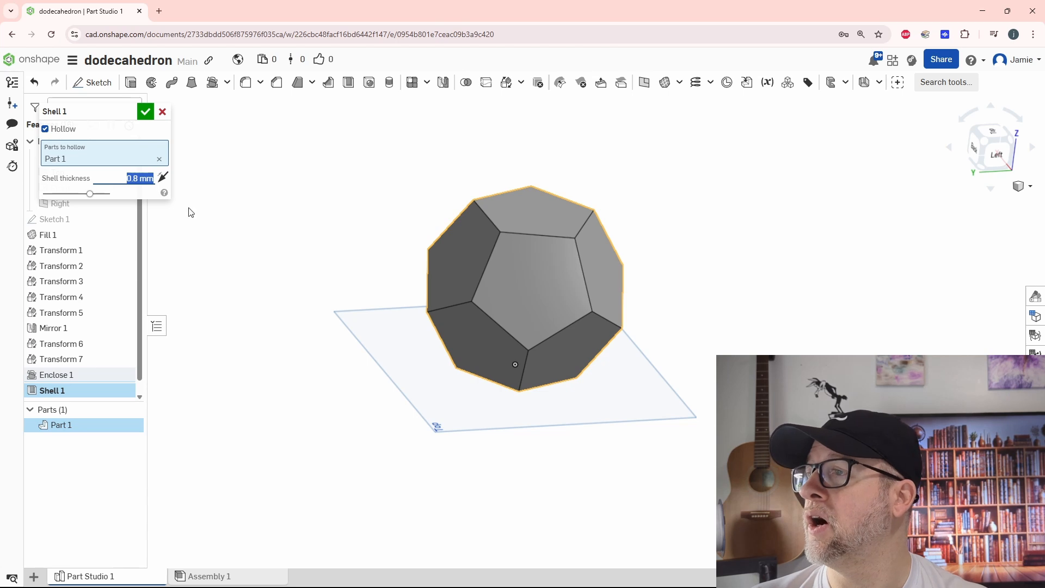
{"action": "left_click", "coordinate": [145, 111]}
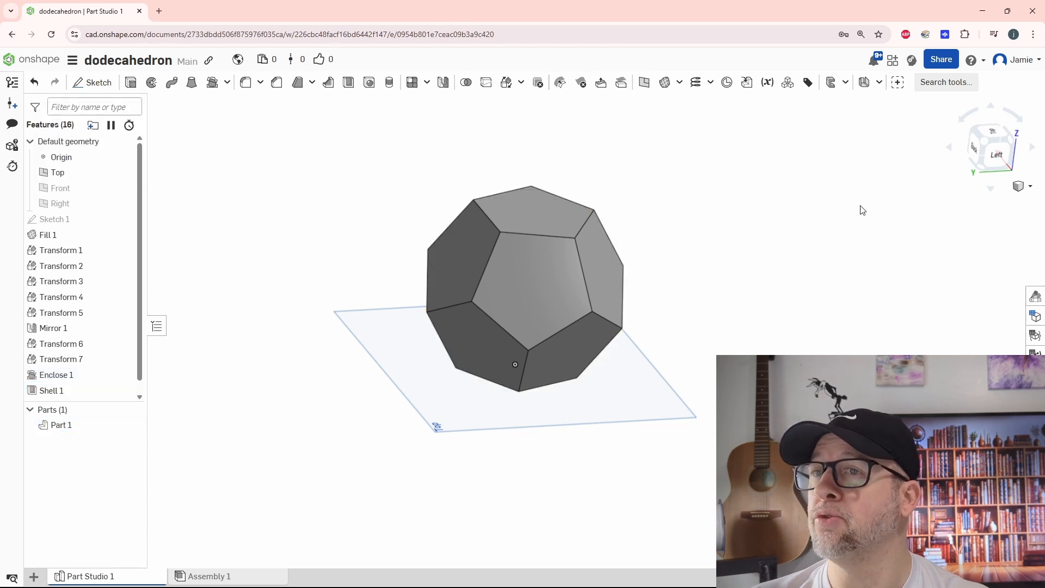
Inspect the hollow part's walls and interior with a section view parallel to the top face, and close the section view
{"action": "left_click", "coordinate": [1023, 186]}
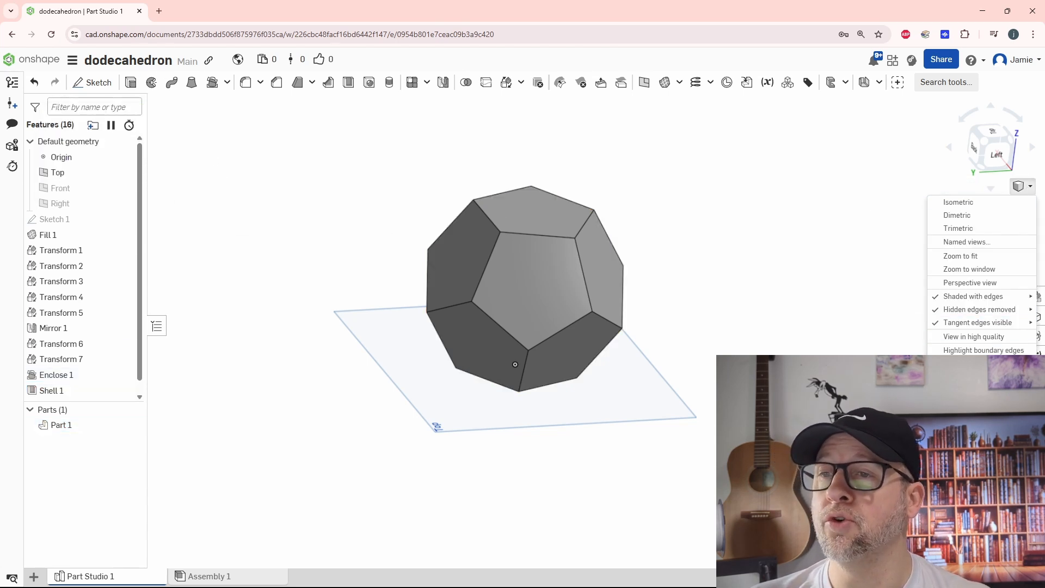
{"action": "left_click", "coordinate": [969, 364]}
{"action": "right_click_drag", "start_coordinate": [821, 288], "coordinate": [823, 325]}
{"action": "scroll", "coordinate": [544, 236], "scroll_direction": "up", "scroll_amount": 4}
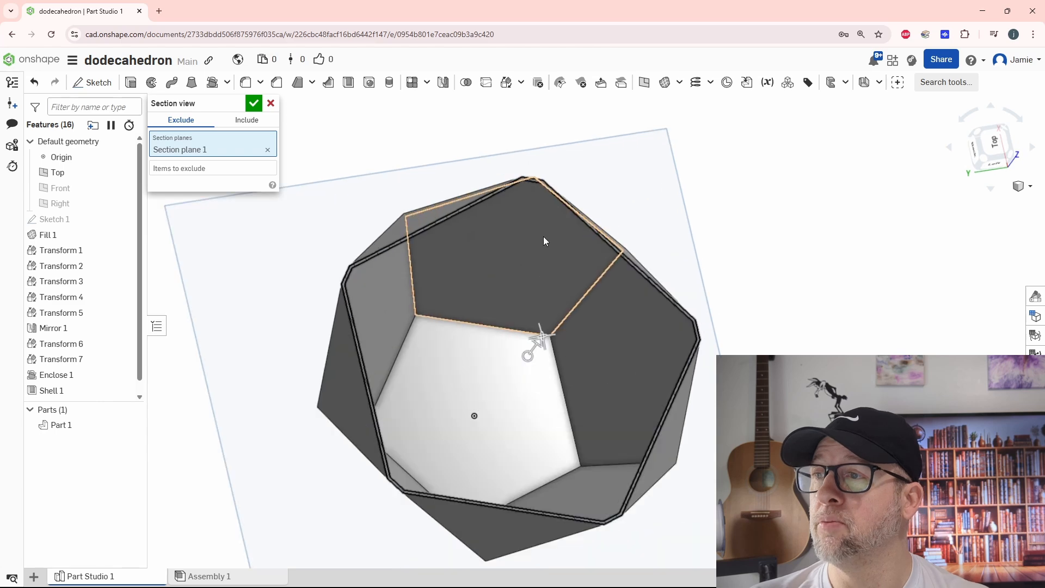
{"action": "scroll", "coordinate": [543, 236], "scroll_direction": "up", "scroll_amount": 3}
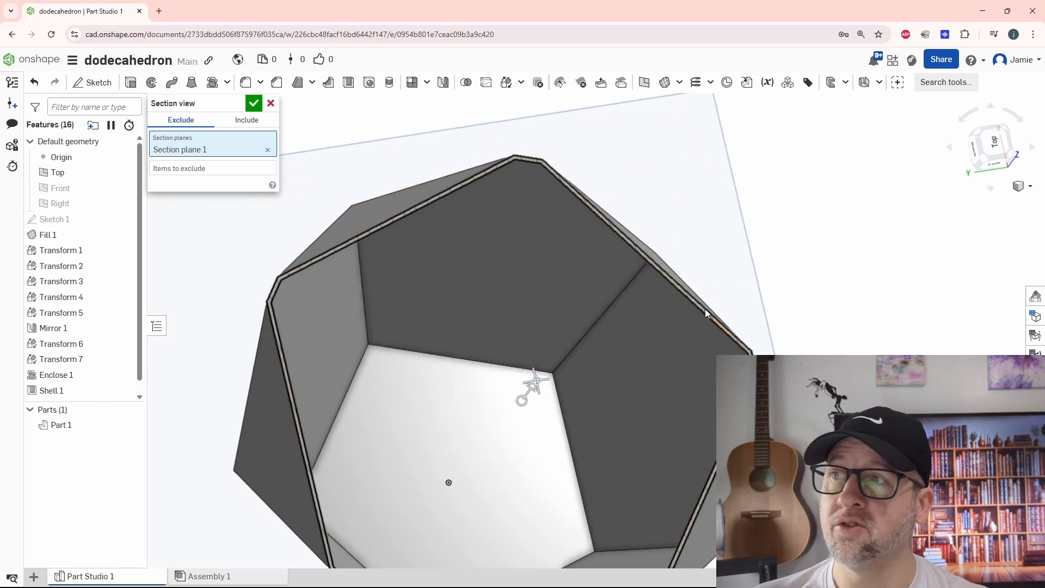
{"action": "scroll", "coordinate": [704, 308], "scroll_direction": "down", "scroll_amount": 5}
{"action": "right_click_drag", "start_coordinate": [704, 309], "coordinate": [889, 379]}
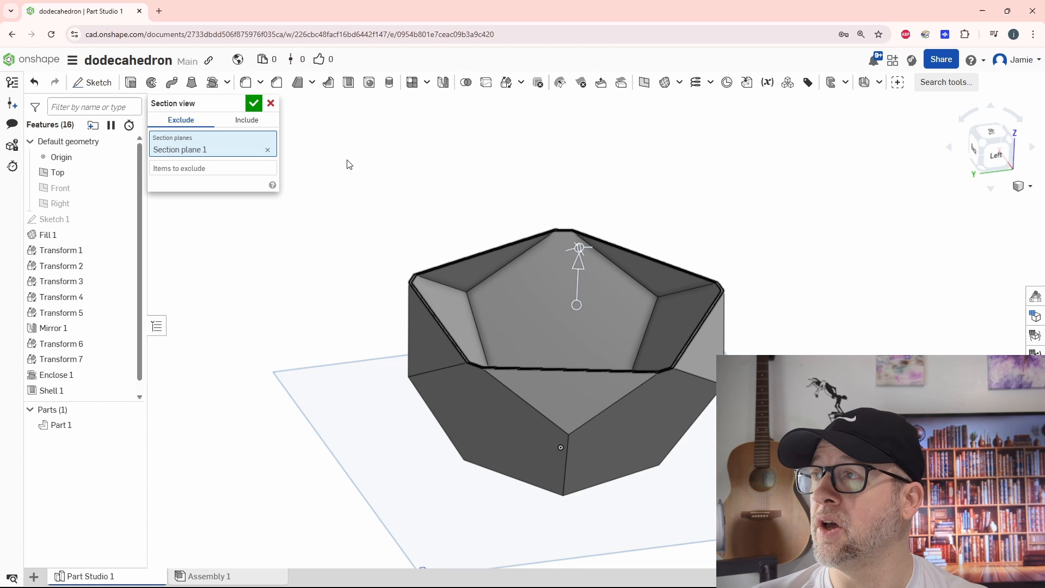
{"action": "left_click", "coordinate": [271, 104]}
Edit Shell 1 and set its thickness to 2 mm
{"action": "double_click", "coordinate": [82, 390]}
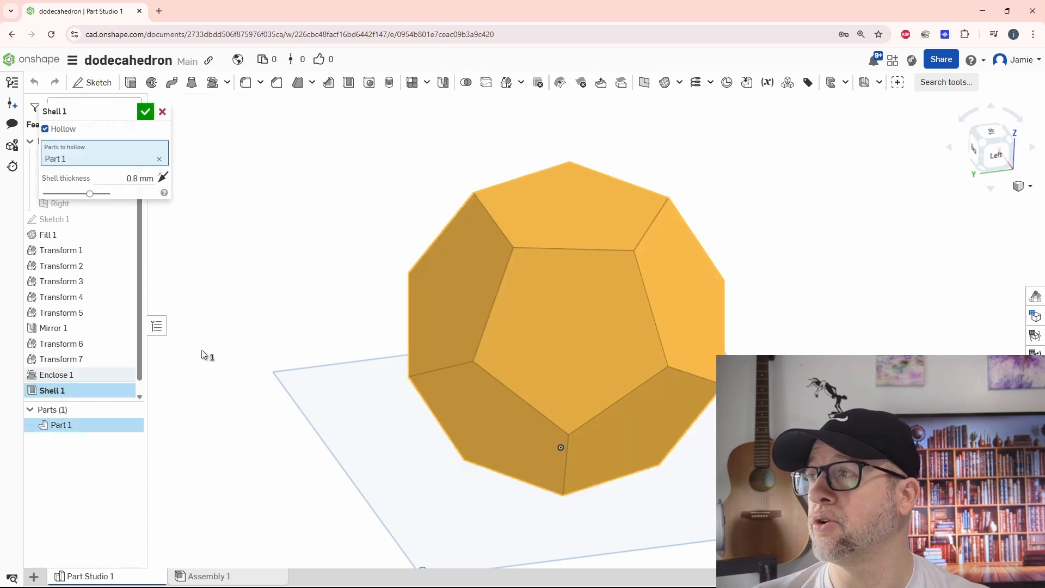
{"action": "left_click", "coordinate": [121, 178]}
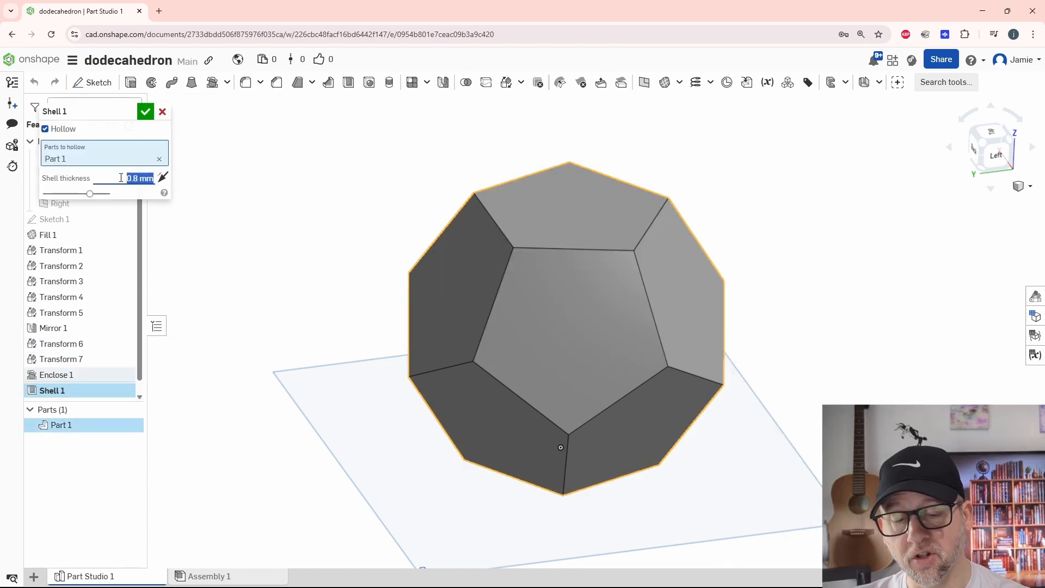
{"action": "type", "text": "2"}
{"action": "key", "text": "Return"}
{"action": "left_click", "coordinate": [144, 112]}
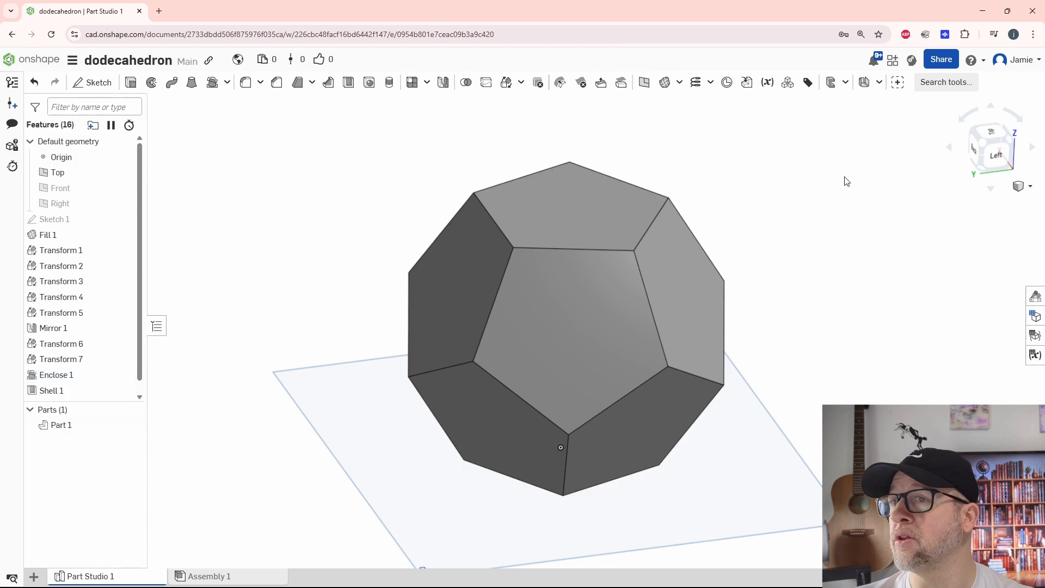
Section the dodecahedron with a plane offset inward from its top face, keep the section view on, and examine the thicker walls
{"action": "left_click", "coordinate": [1023, 187]}
{"action": "left_click", "coordinate": [993, 364]}
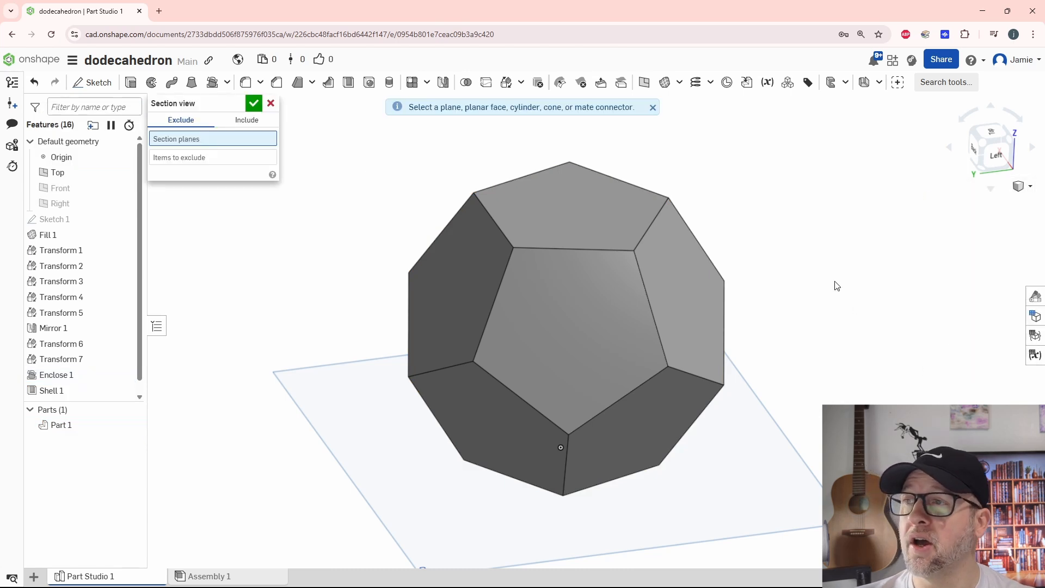
{"action": "left_click", "coordinate": [642, 234]}
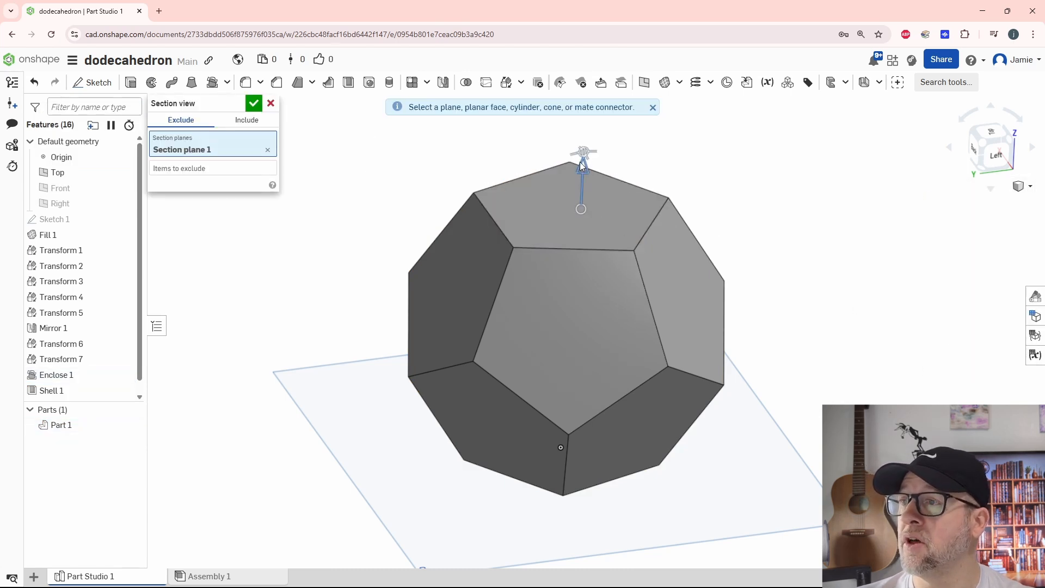
{"action": "key", "text": "n"}
{"action": "right_click_drag", "start_coordinate": [798, 320], "coordinate": [806, 304]}
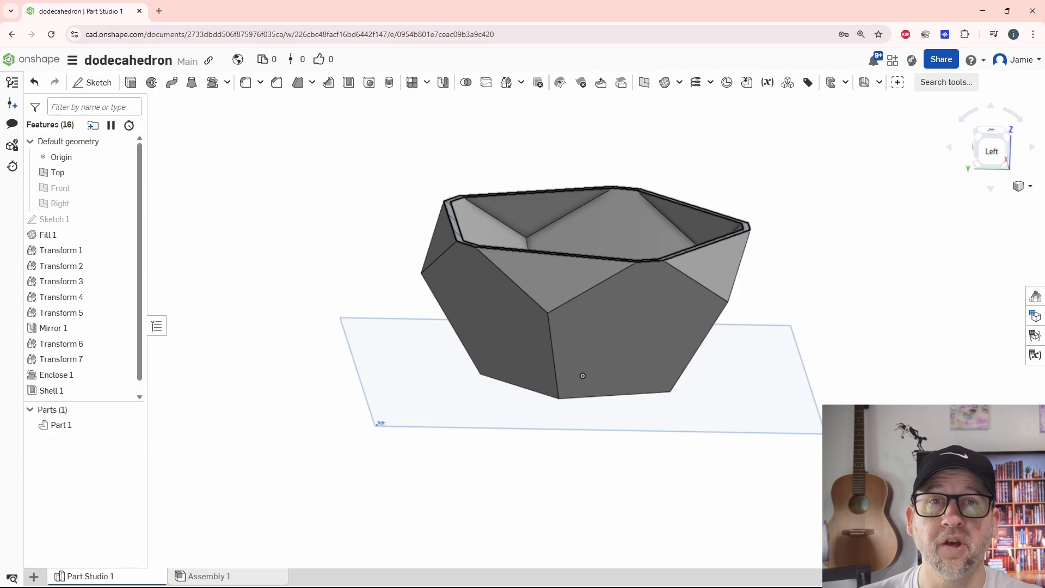
{"action": "right_click_drag", "start_coordinate": [814, 273], "coordinate": [810, 278]}
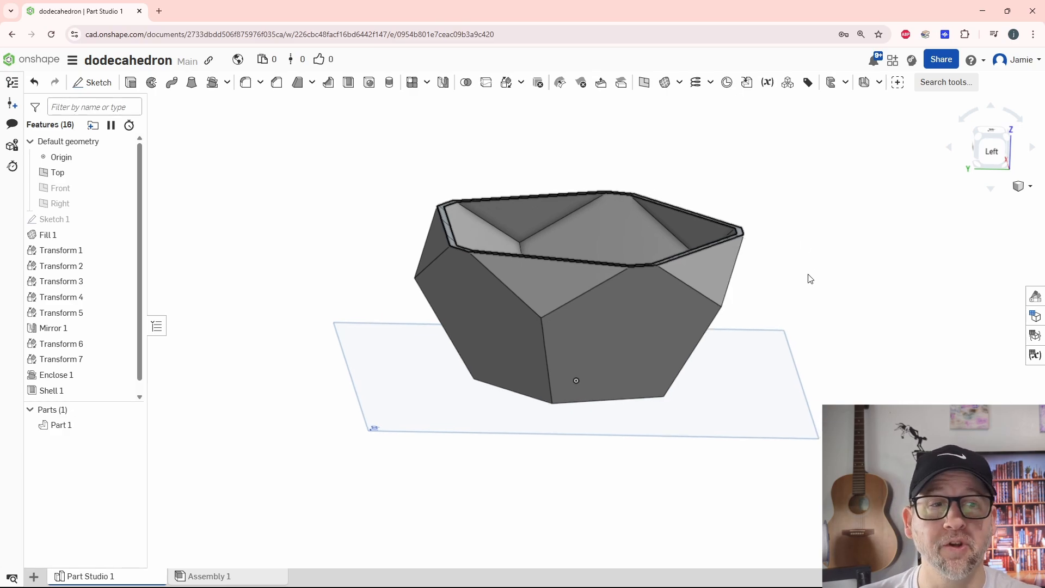